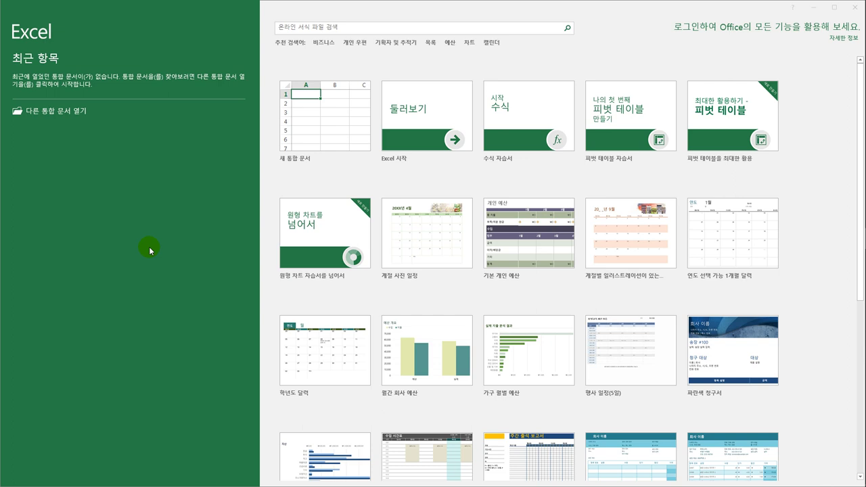
Open the workbook 기본작업(필터) from the C:\컴활1급\스프레드시트\이론 folder.
left_click(50, 112)
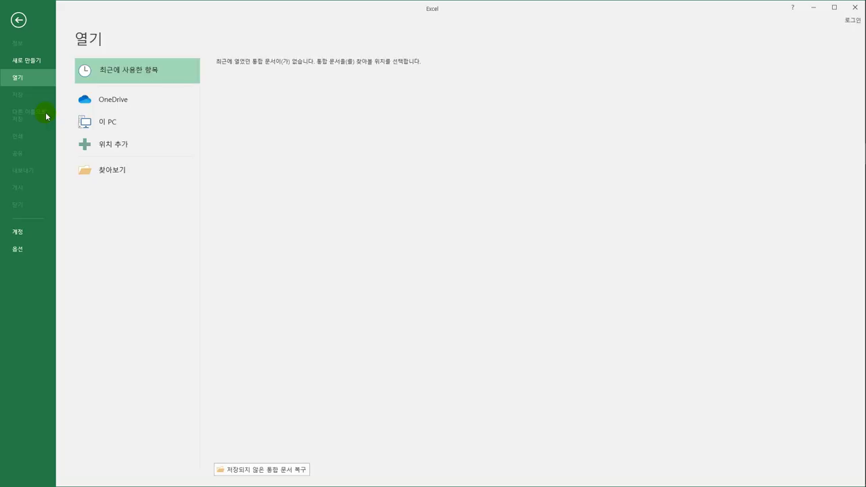
left_click(122, 173)
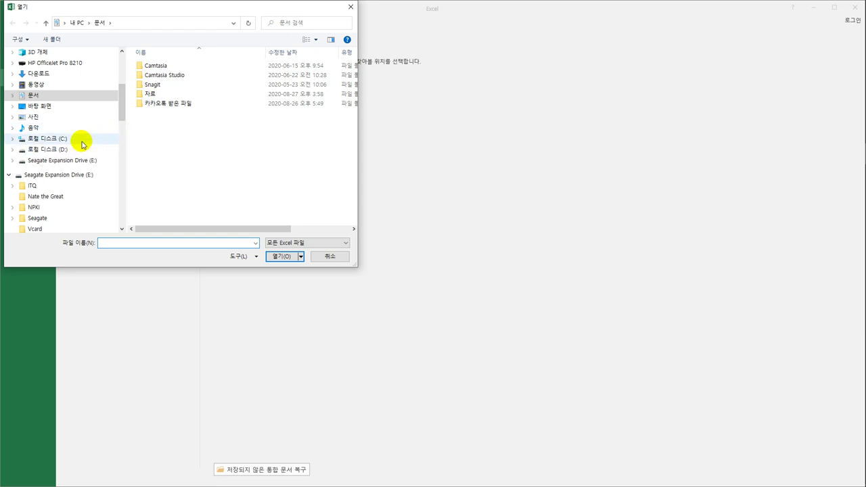
left_click(82, 142)
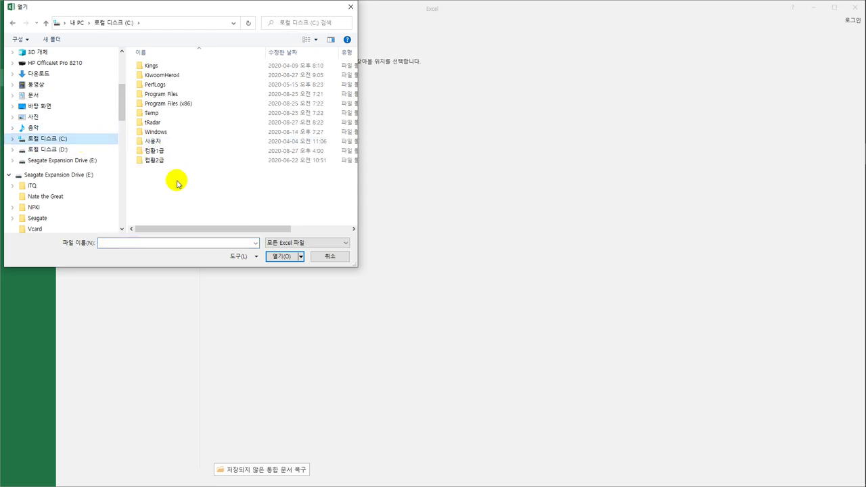
double_click(162, 150)
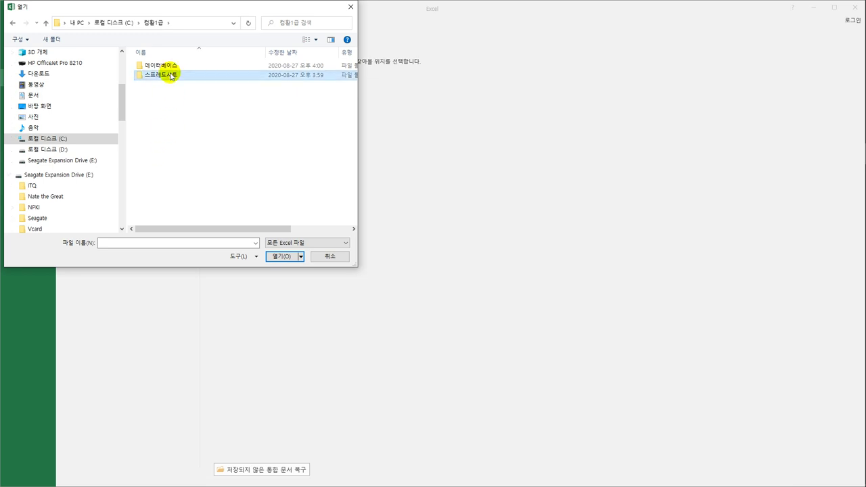
double_click(170, 75)
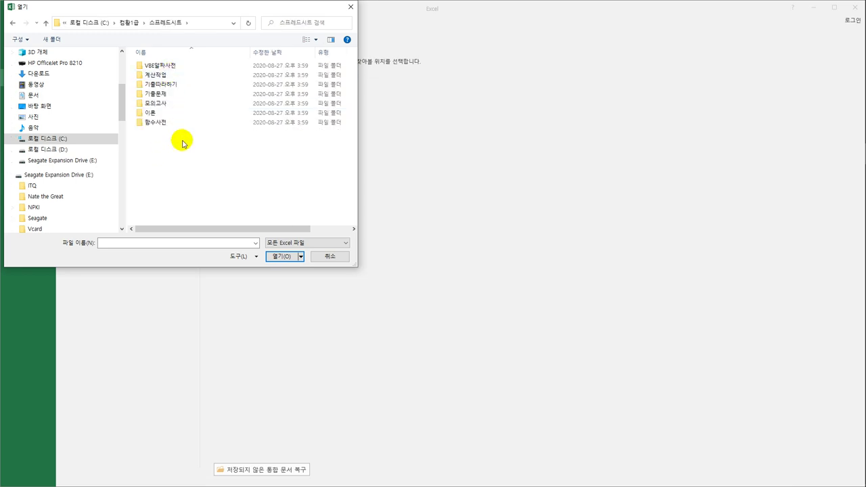
double_click(180, 115)
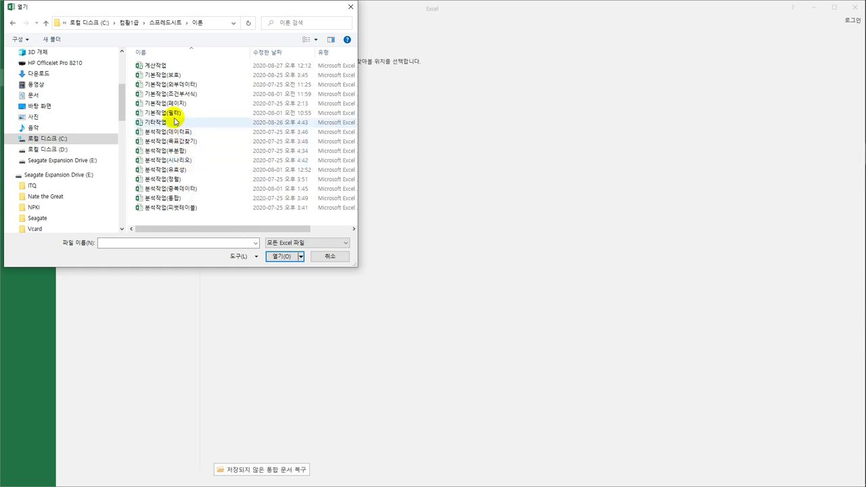
left_click(174, 114)
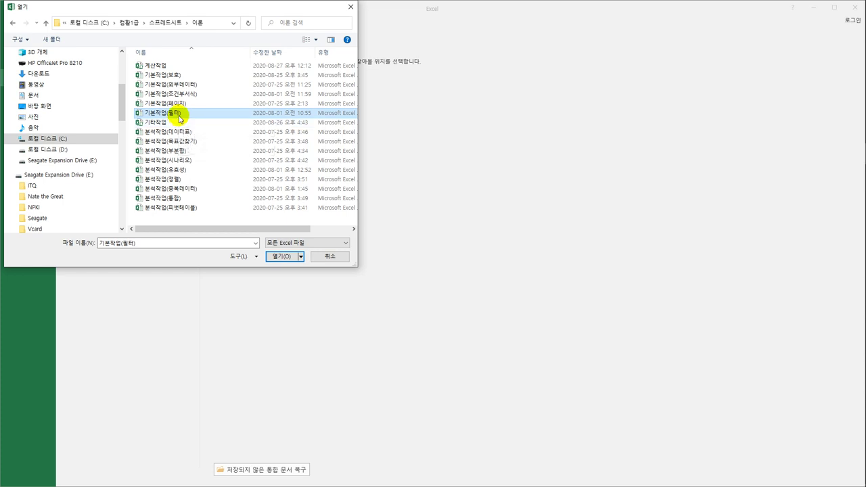
left_click(285, 256)
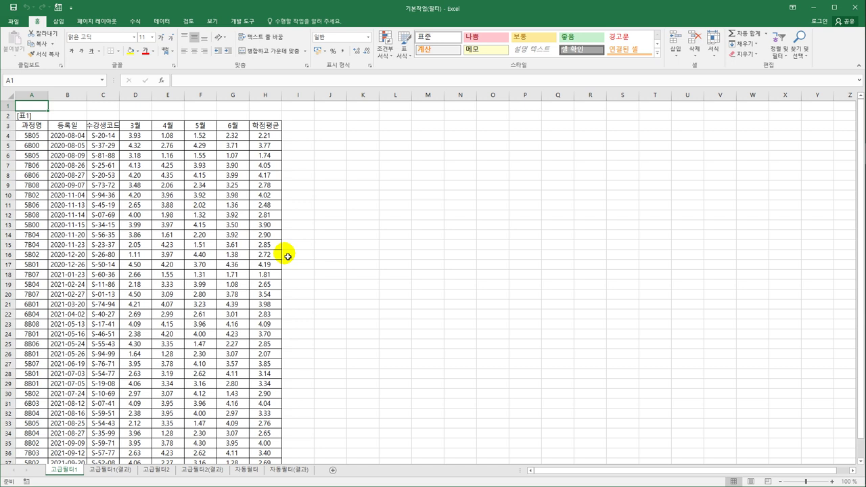
Look at the boat sales table on the 자동필터 sheet, and return to the 고급필터1 sheet.
left_click(249, 471)
left_click(67, 128)
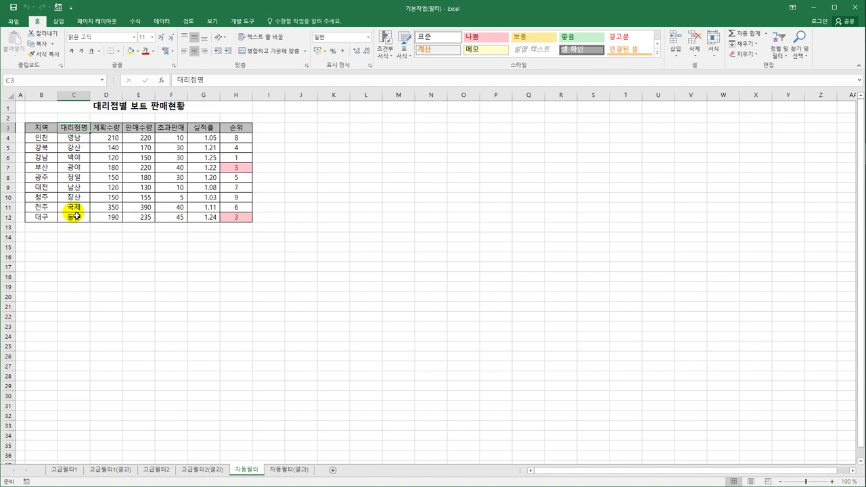
left_click(63, 470)
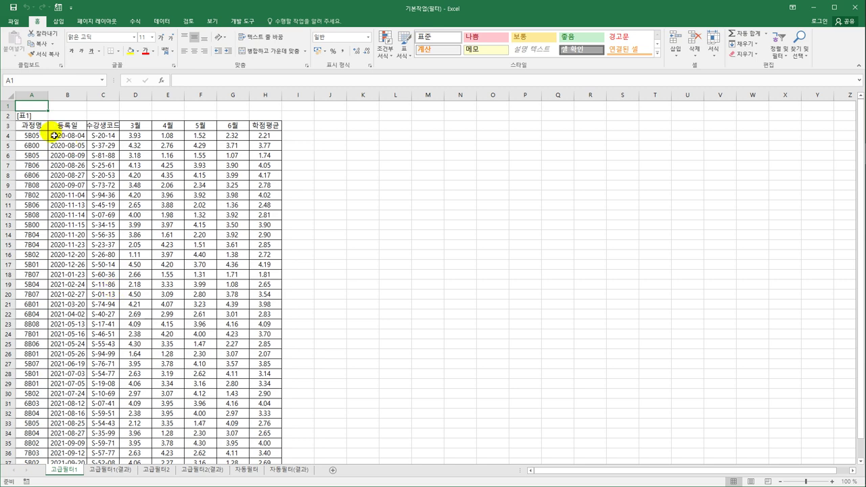
Examine 표1 on the 고급필터1 sheet, including its full data range, the 2021 dates under 등록일, the 3월 and 4월 columns and the space below.
left_click(32, 126)
left_click_drag(65, 155, 258, 443)
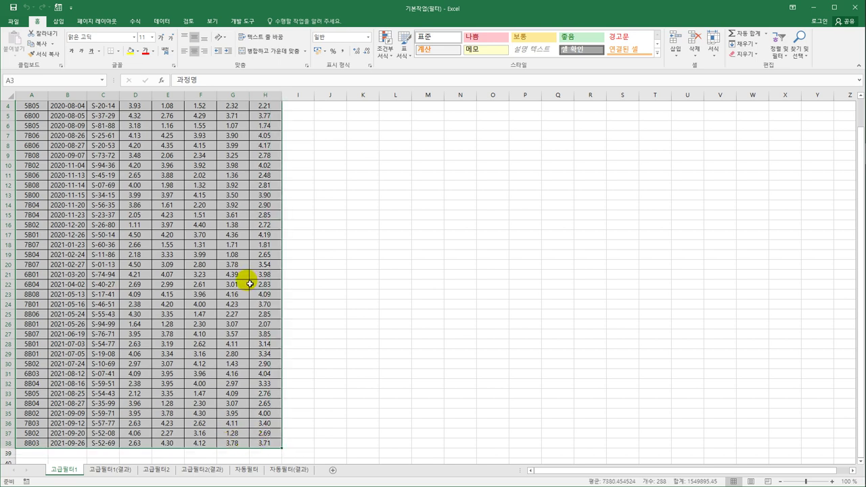
scroll(248, 290, "up", 1)
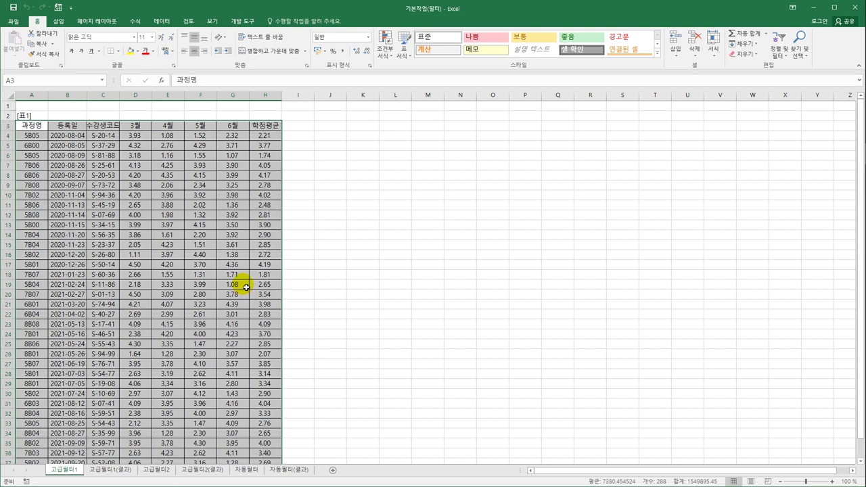
left_click(61, 127)
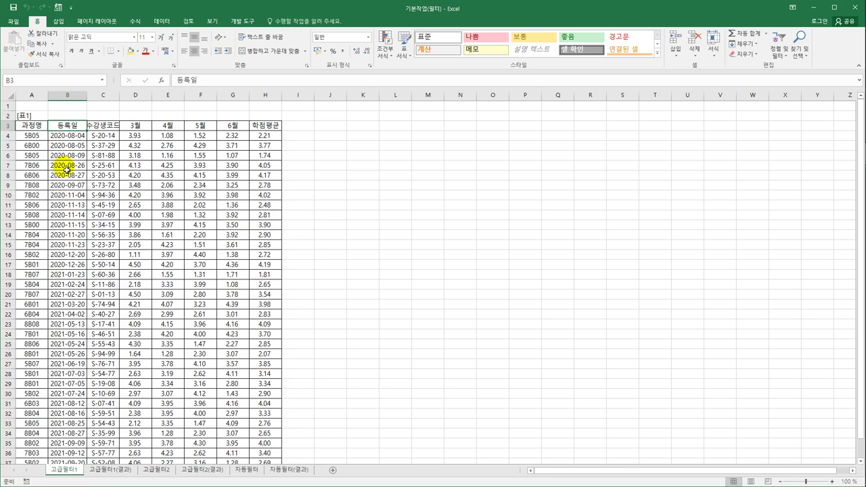
left_click(62, 136)
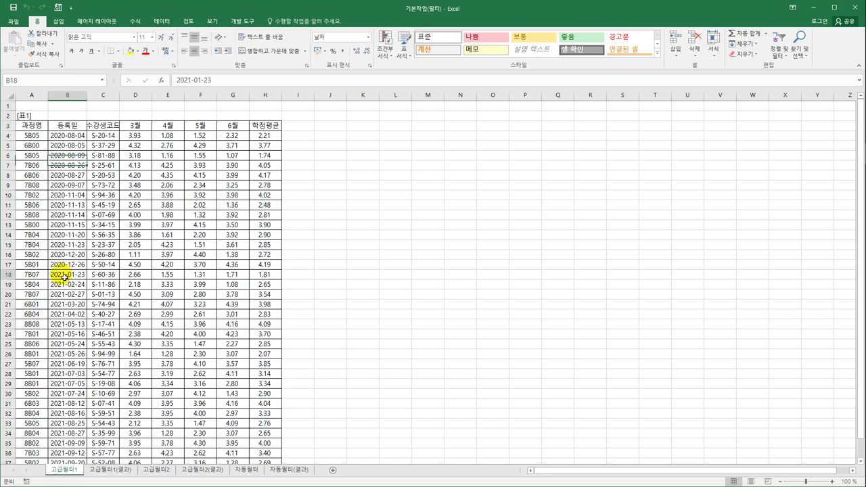
left_click_drag(63, 276, 65, 446)
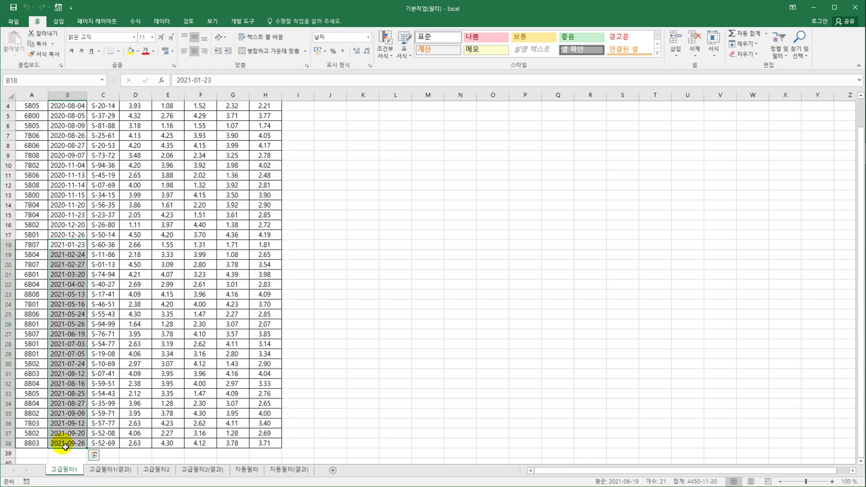
scroll(139, 406, "up", 1)
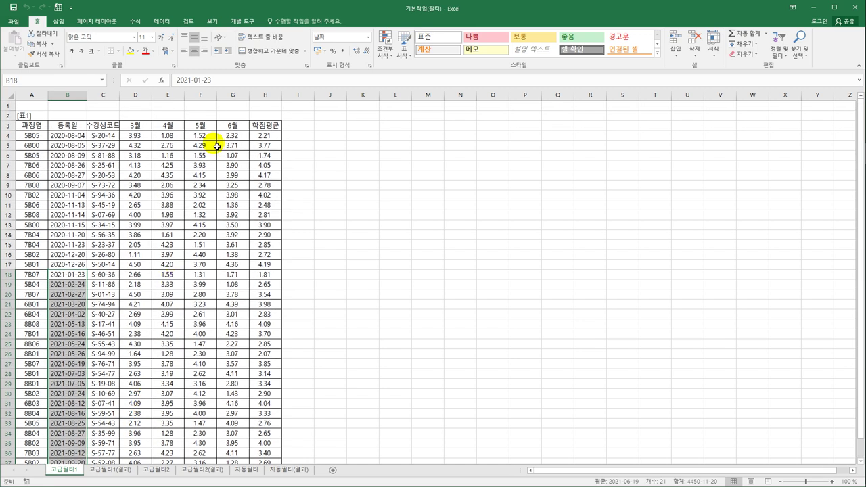
left_click(128, 127)
left_click(171, 126)
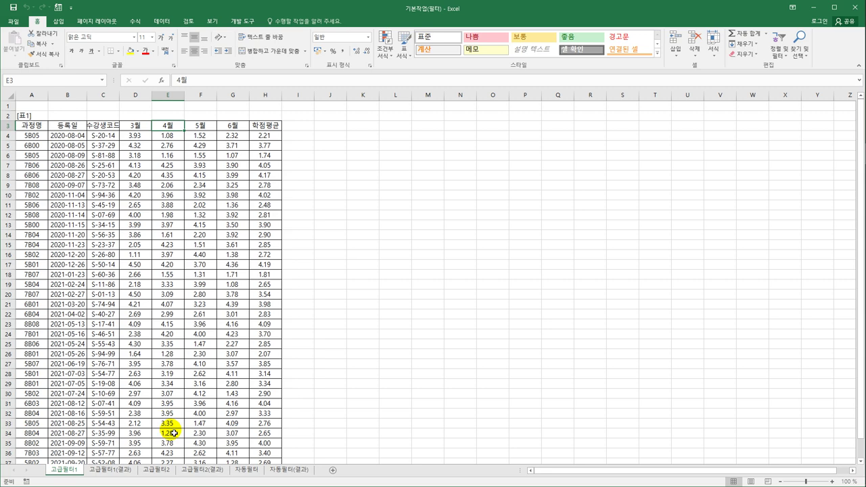
scroll(174, 434, "down", 4)
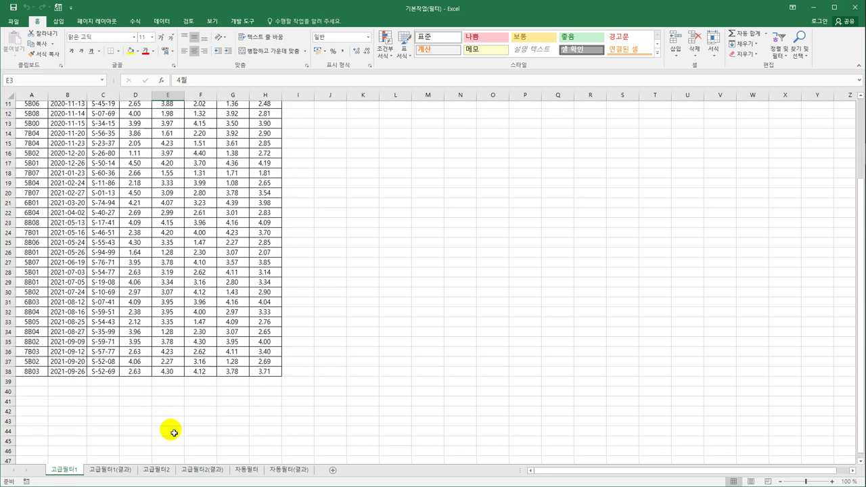
left_click(42, 404)
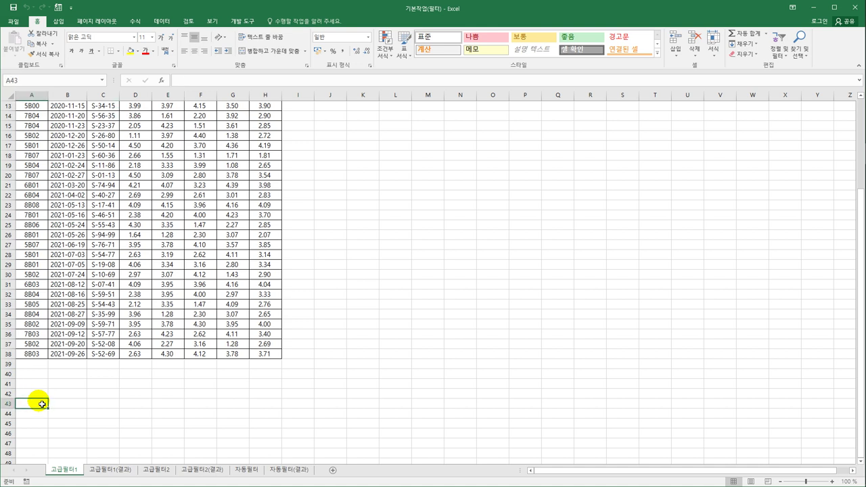
scroll(42, 404, "up", 4)
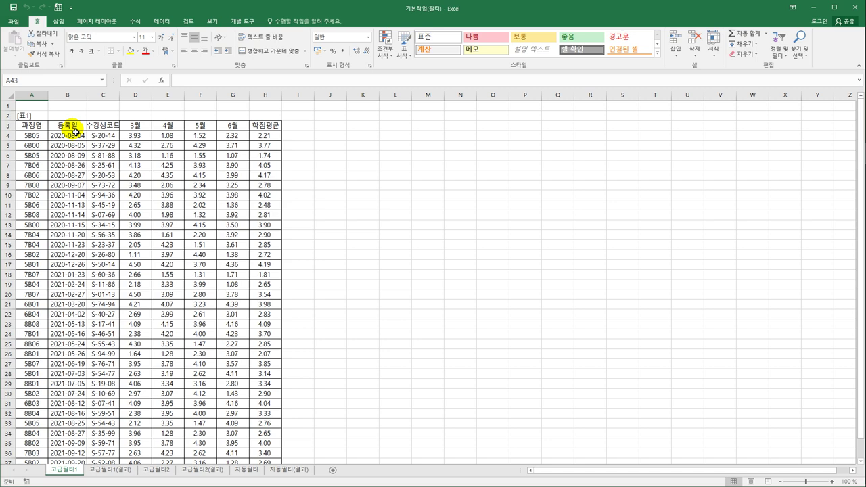
scroll(70, 156, "down", 3)
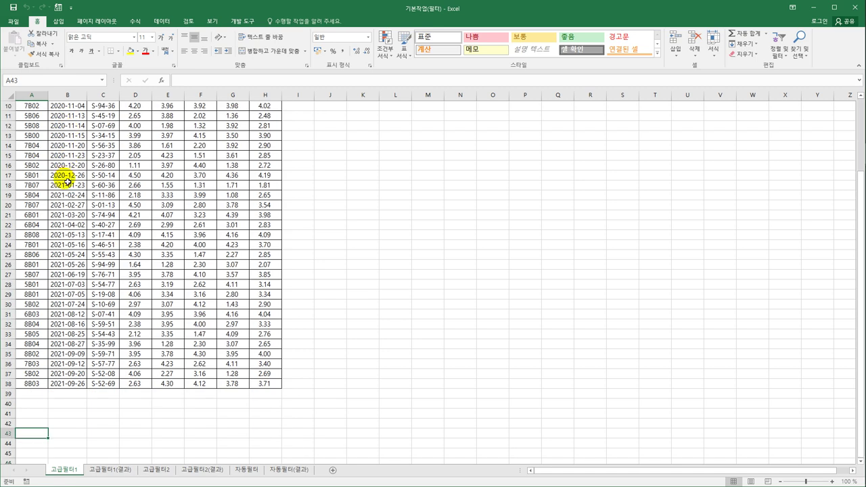
Enter the criteria heading 조건 in cell A40 below the table.
left_click(36, 409)
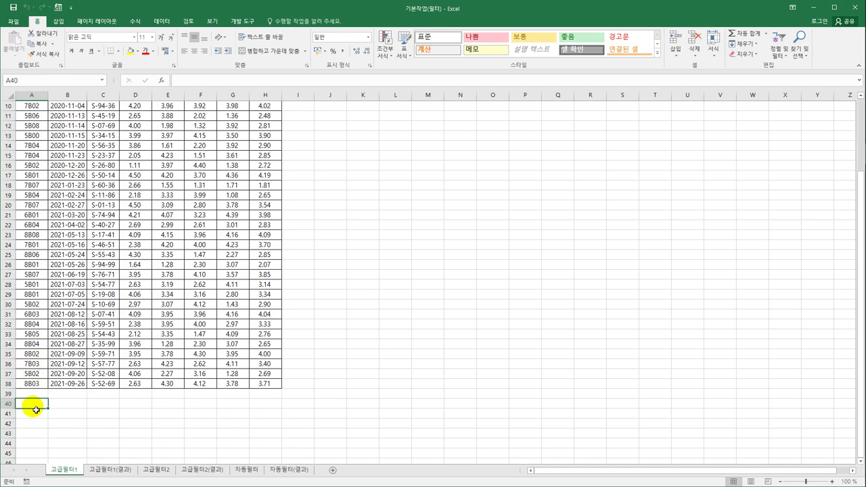
left_click_drag(36, 410, 37, 417)
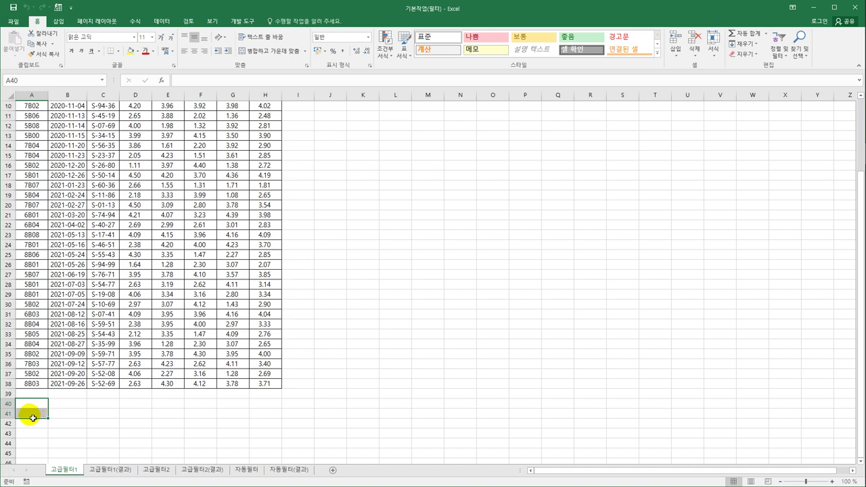
left_click(33, 404)
scroll(33, 409, "down", 6)
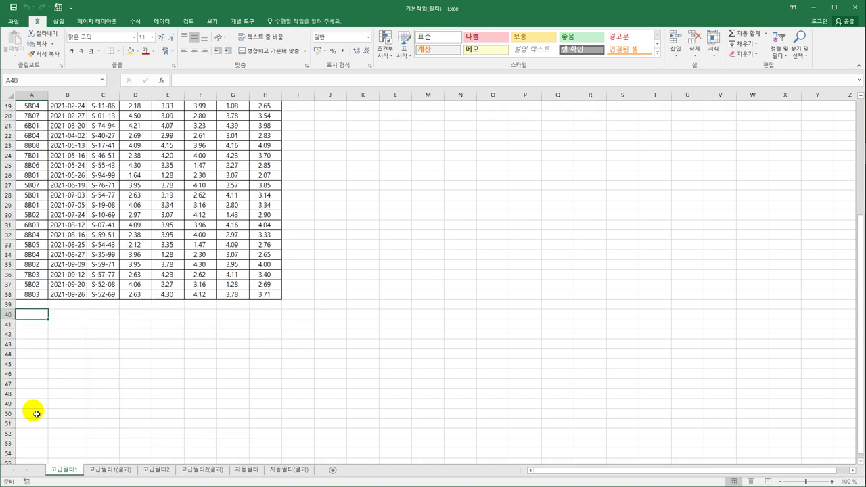
scroll(83, 403, "down", 2)
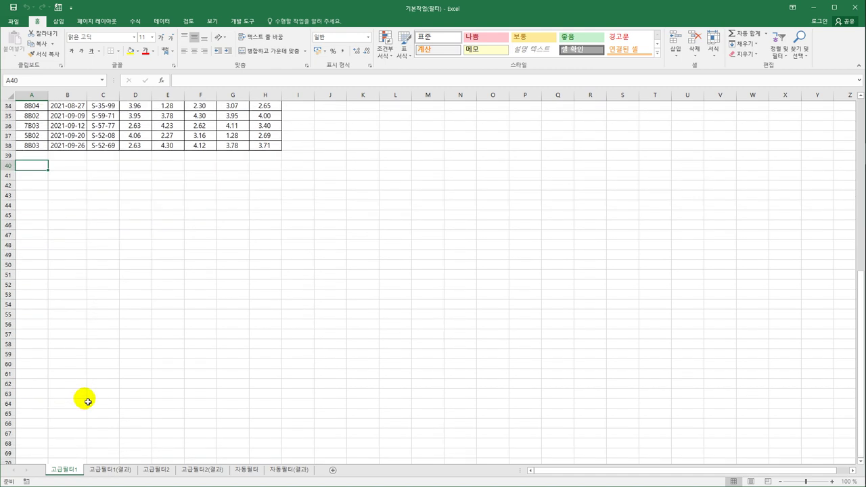
type("a")
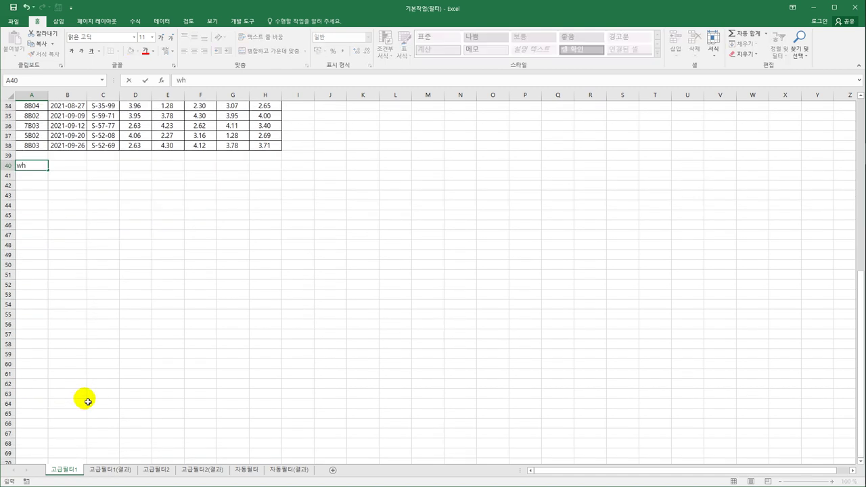
key("BackSpace")
type("조건")
key("Return")
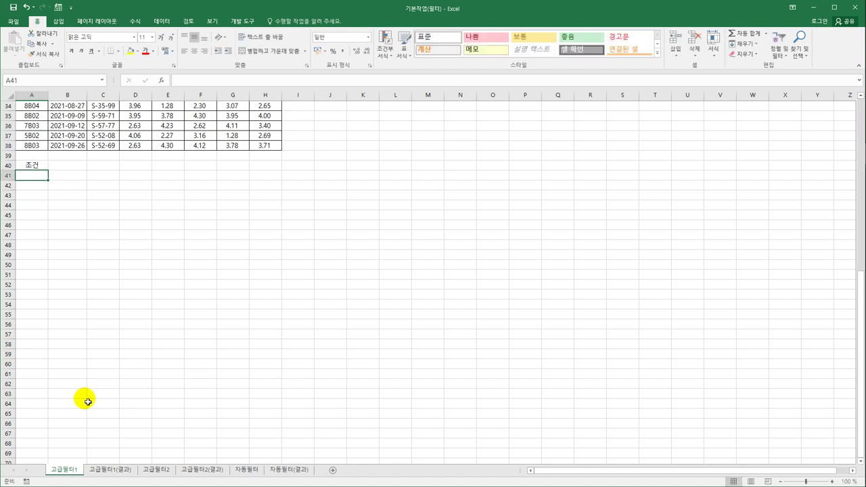
Start an AND formula in cell A41 with the condition YEAR(B4)=2021 for the first 등록일 date.
type("=")
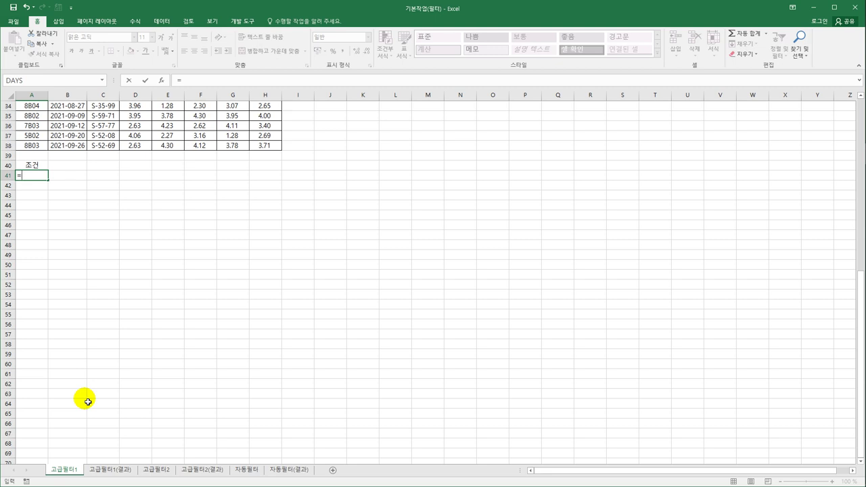
type("and(")
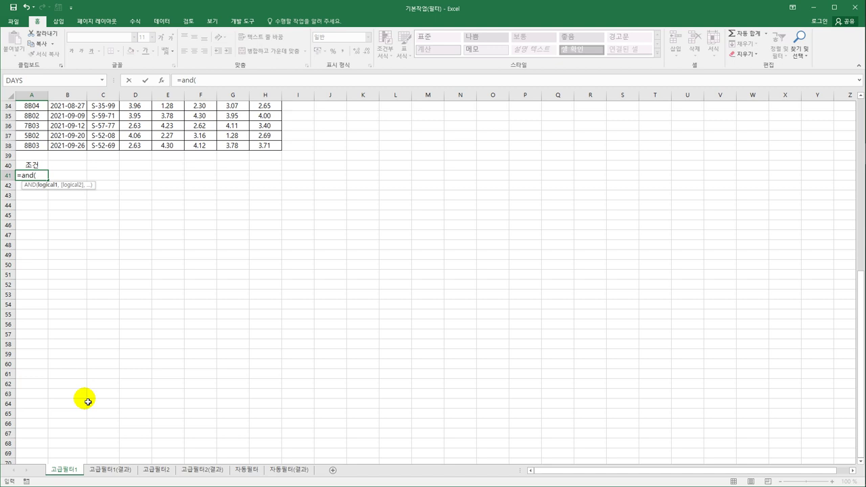
type("y")
key("Tab")
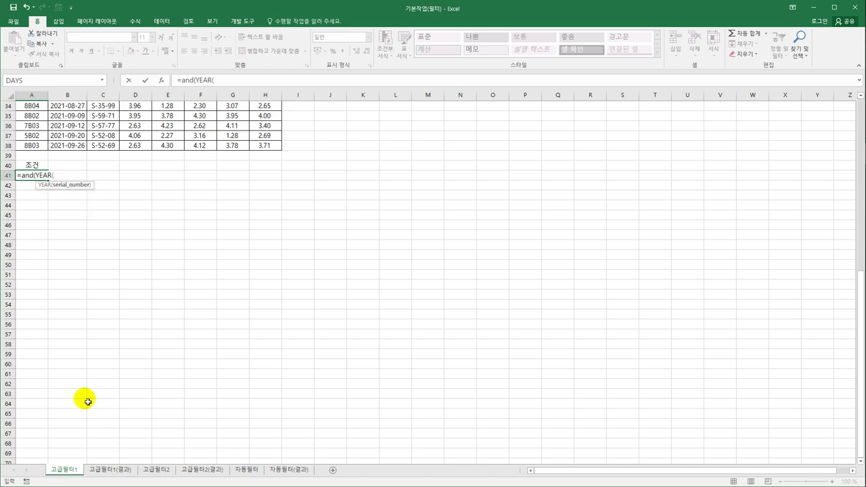
scroll(88, 402, "up", 11)
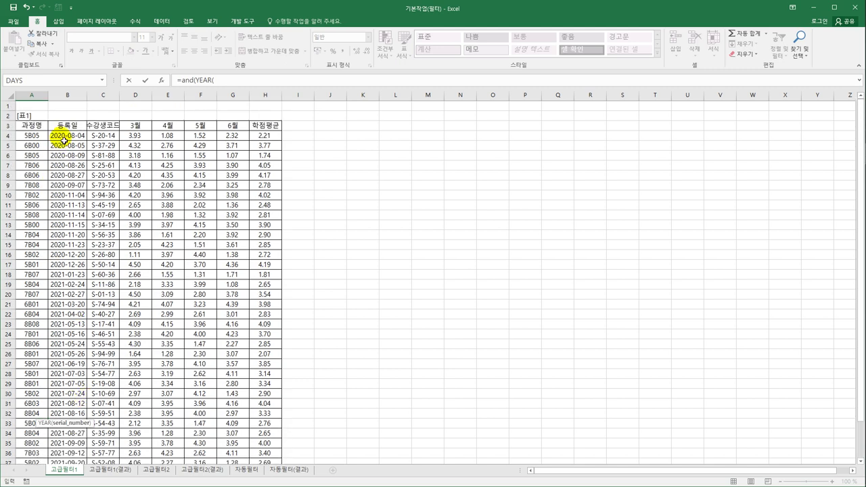
left_click(64, 140)
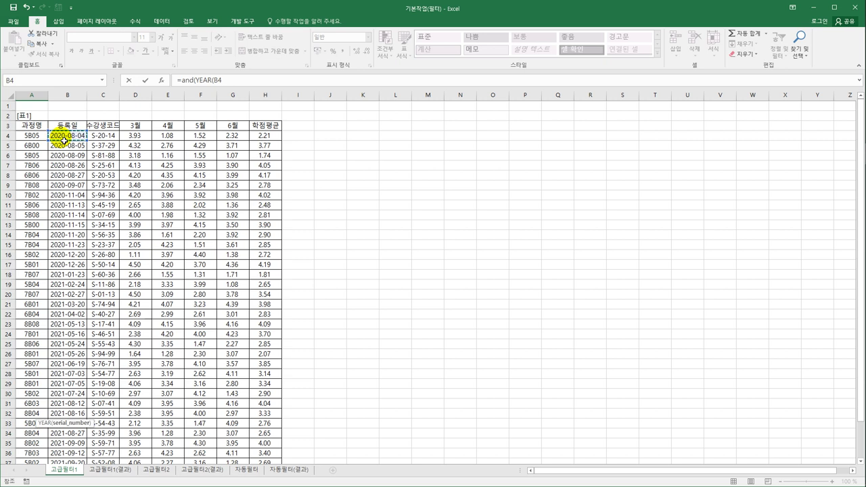
type(")=2021")
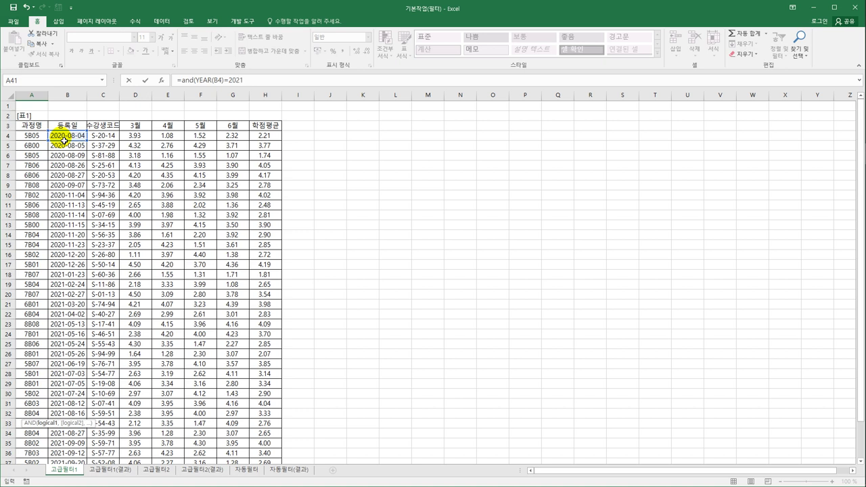
type(",")
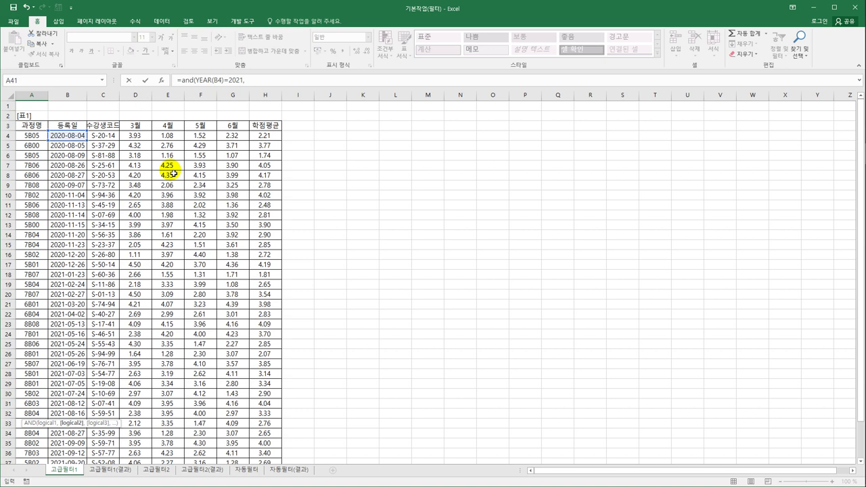
Complete the A41 formula with OR(D4>=3.5,E4>=3.5) as the second AND condition, covering the 3월 and 4월 scores.
type("or(")
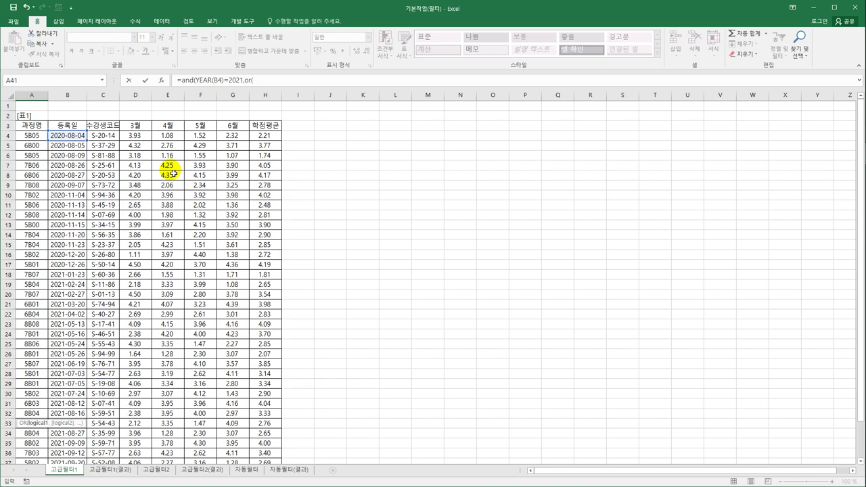
left_click(134, 139)
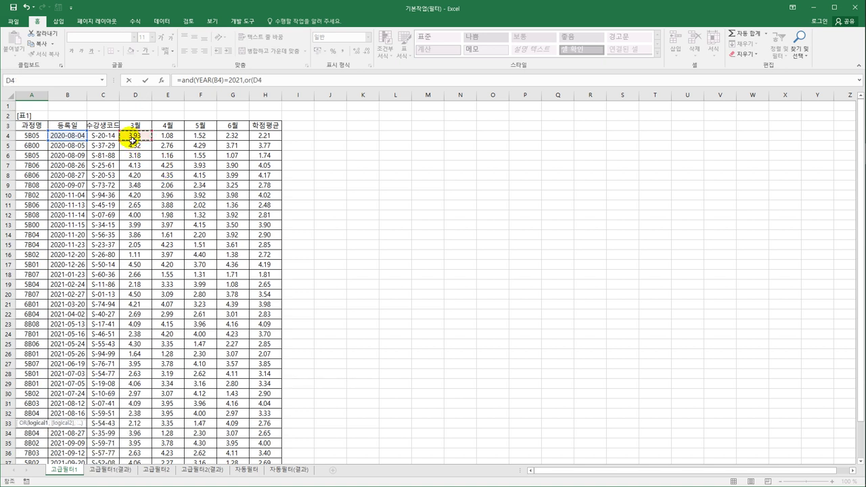
type(">=3.5,")
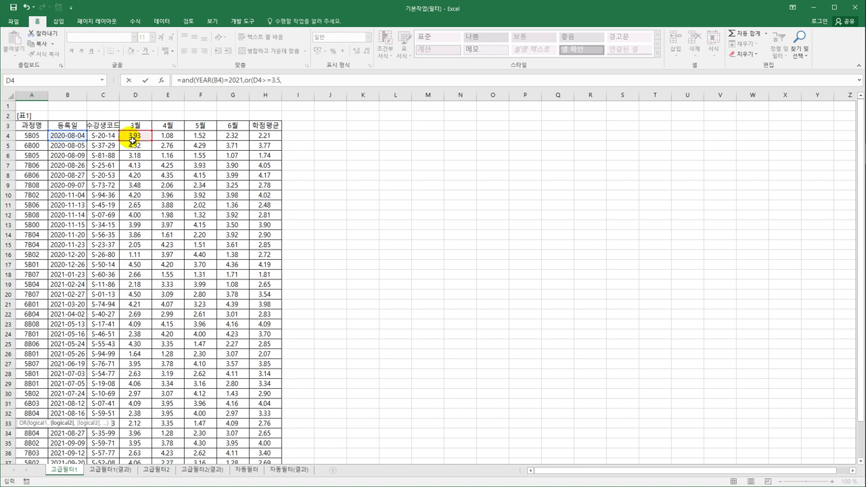
left_click(169, 137)
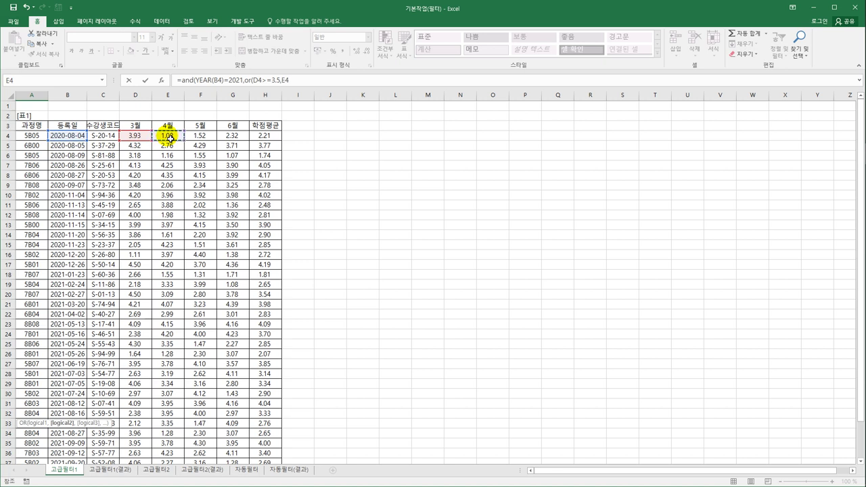
type(">=3.5")
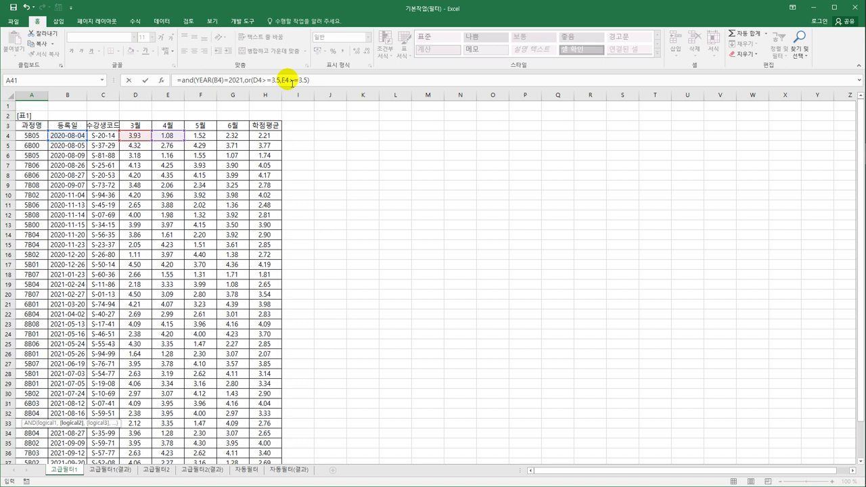
left_click_drag(243, 81, 322, 82)
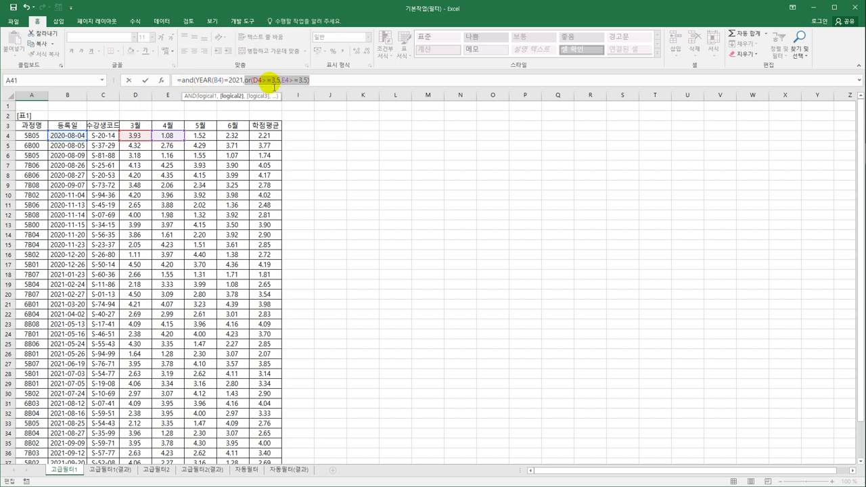
left_click(313, 81)
double_click(313, 86)
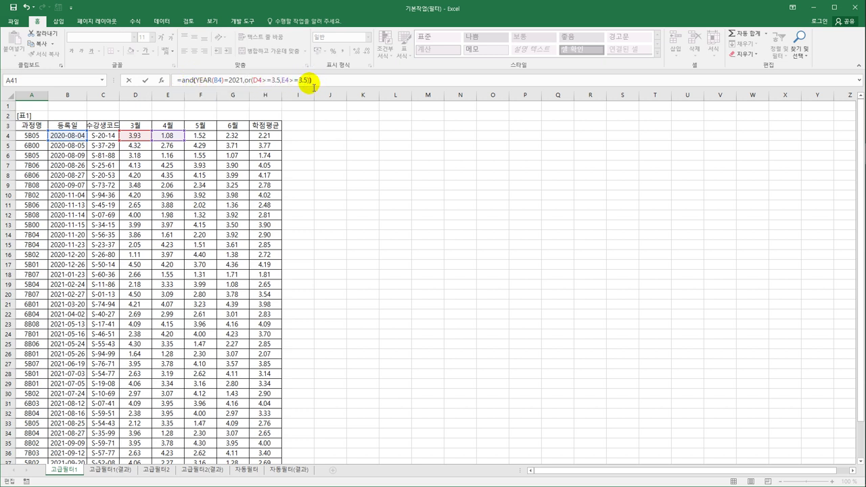
key("Return")
Review the criteria formula in A41 against the first data row of 표1.
scroll(273, 137, "down", 1)
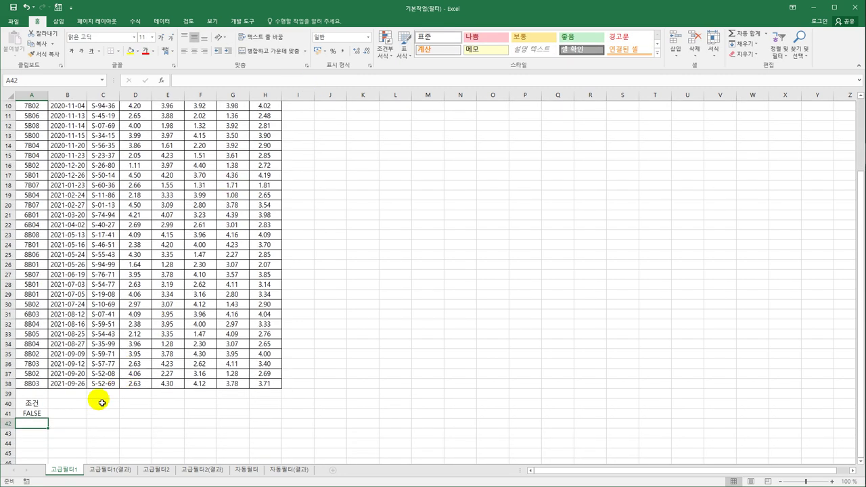
left_click(39, 417)
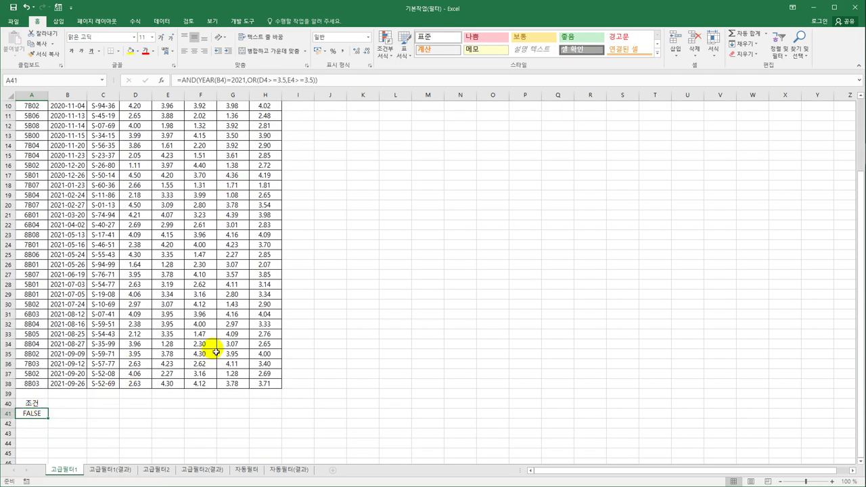
scroll(203, 349, "up", 3)
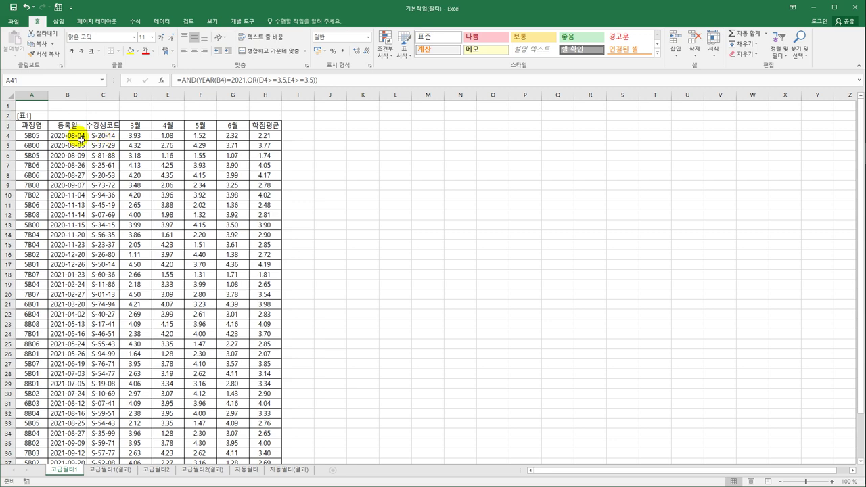
scroll(136, 230, "down", 6)
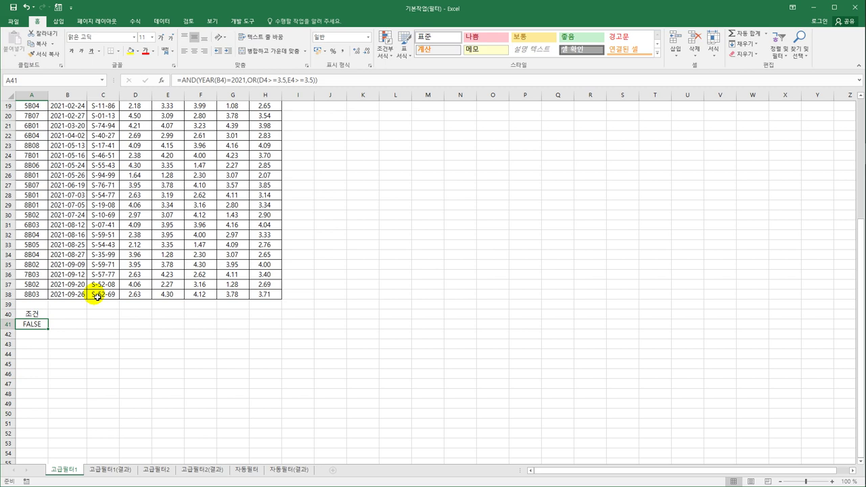
scroll(96, 295, "up", 6)
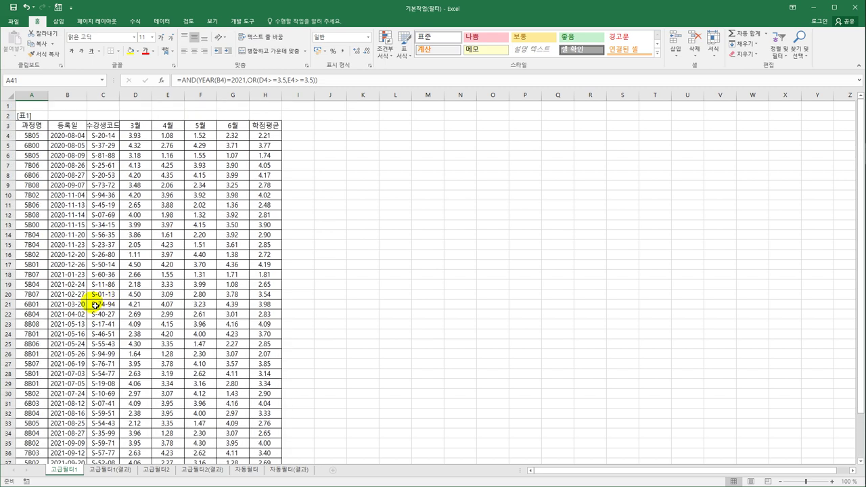
Set up an advanced filter on the list range A3:H38 with A40:A41 as the criteria range.
left_click(44, 129)
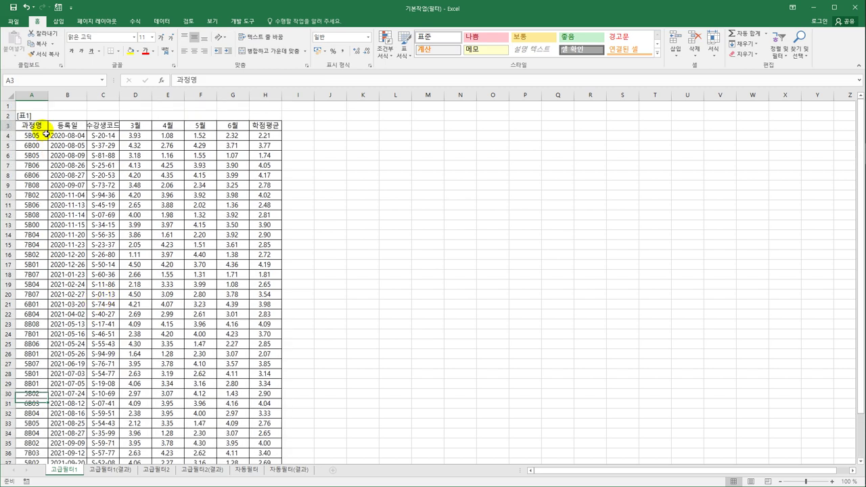
left_click(160, 21)
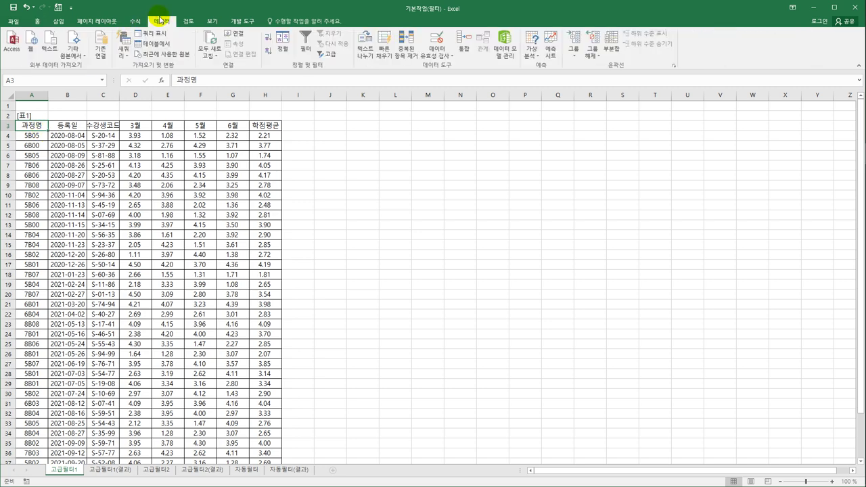
left_click(329, 58)
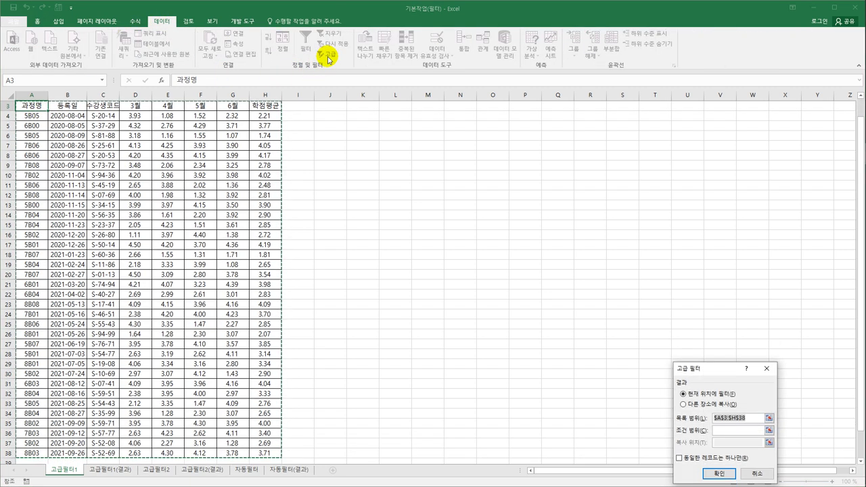
left_click_drag(727, 373, 387, 147)
scroll(383, 334, "down", 1)
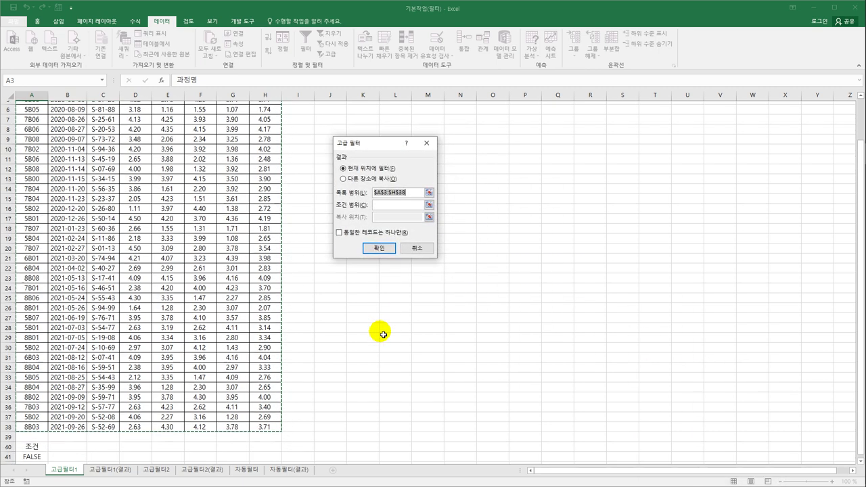
scroll(383, 334, "up", 2)
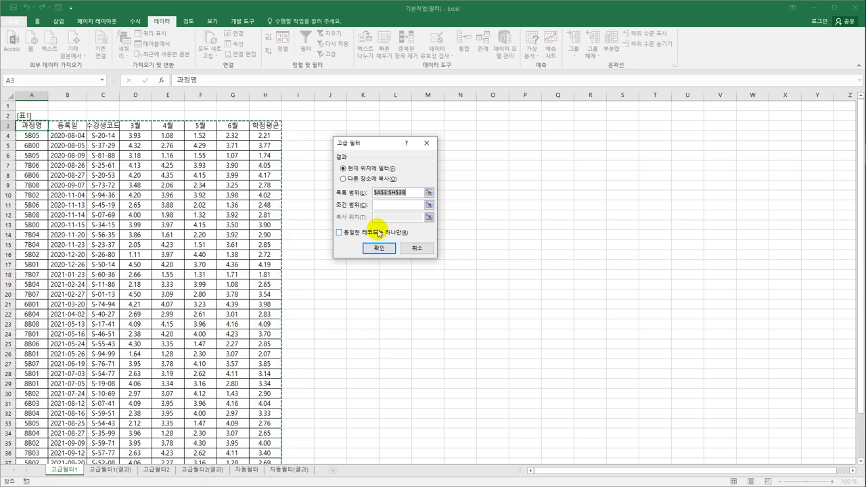
left_click(385, 206)
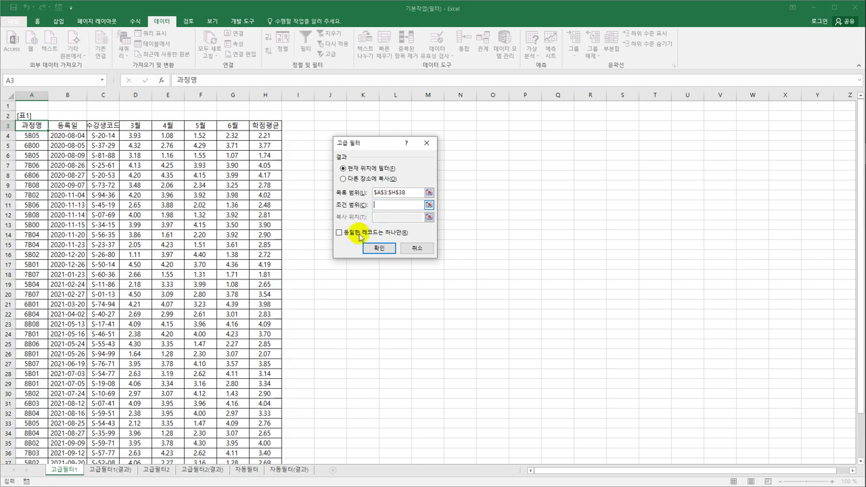
scroll(286, 282, "down", 5)
left_click_drag(27, 344, 29, 354)
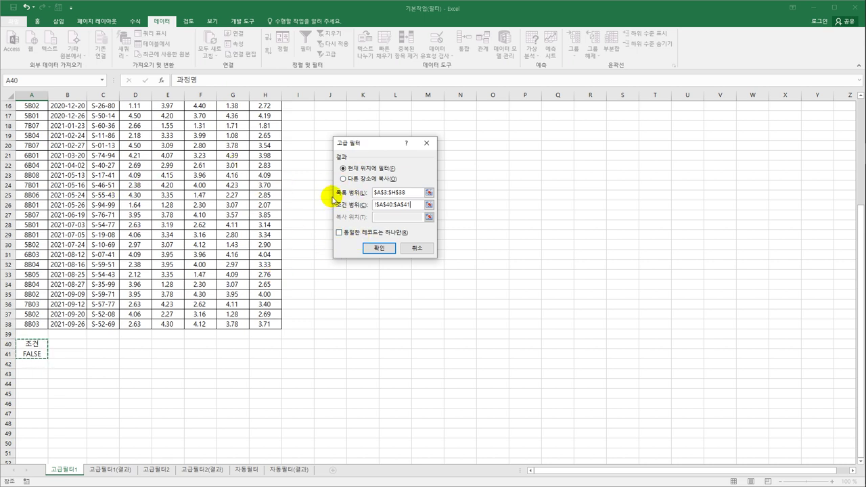
Set the advanced filter to copy its results to another location starting at cell A43, and run it.
left_click(347, 181)
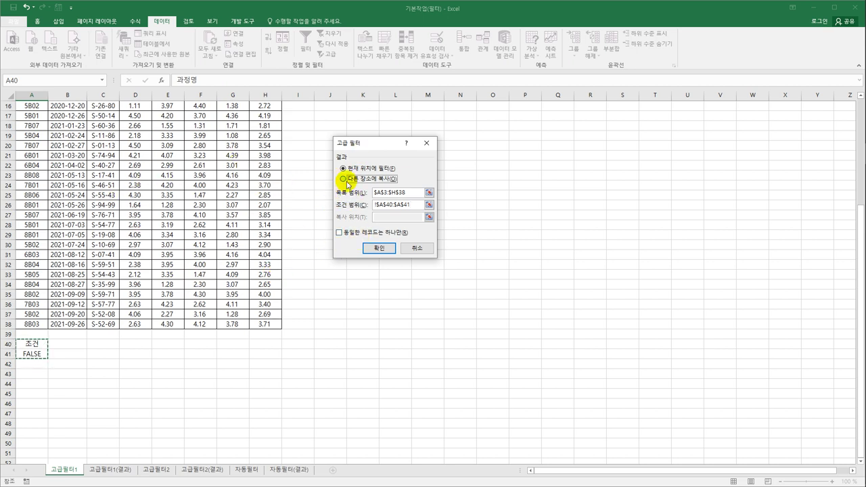
left_click(394, 217)
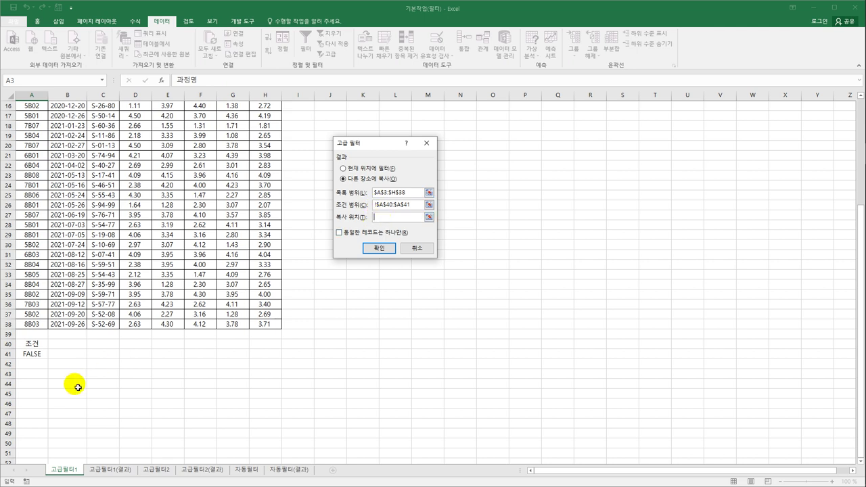
left_click(24, 376)
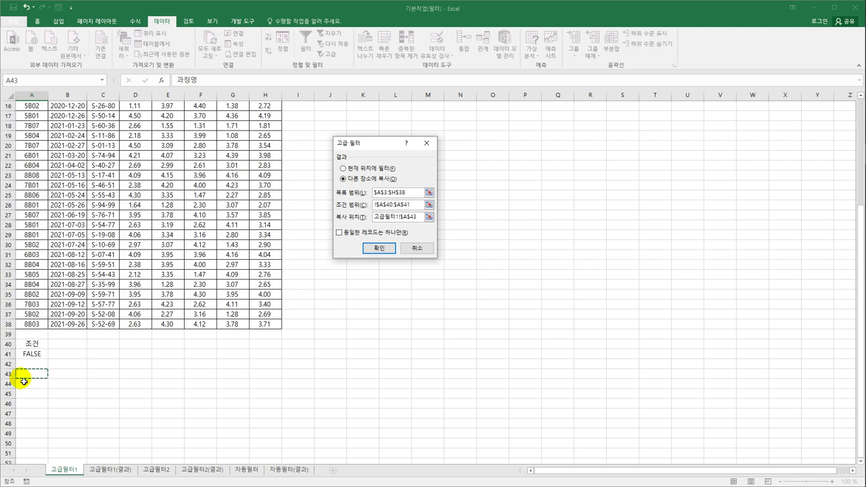
left_click(371, 249)
Check the 등록일, 3월 and 4월 columns of the extracted records below the criteria range.
scroll(372, 266, "down", 8)
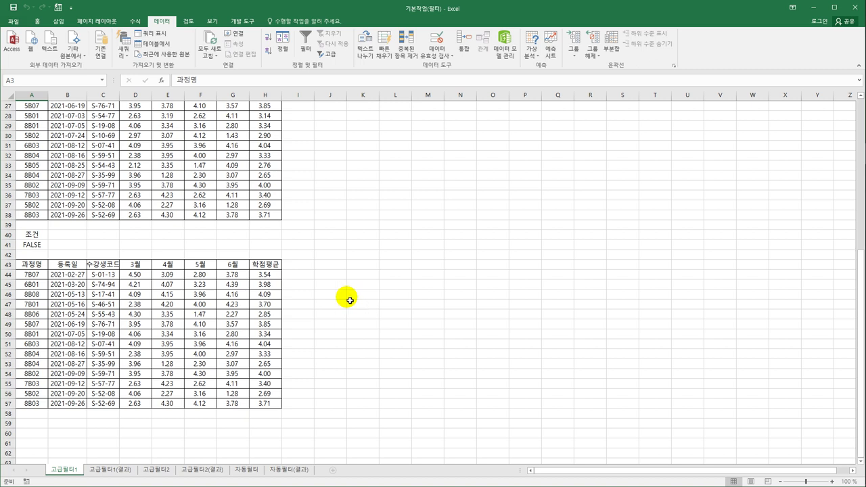
left_click_drag(64, 277, 77, 407)
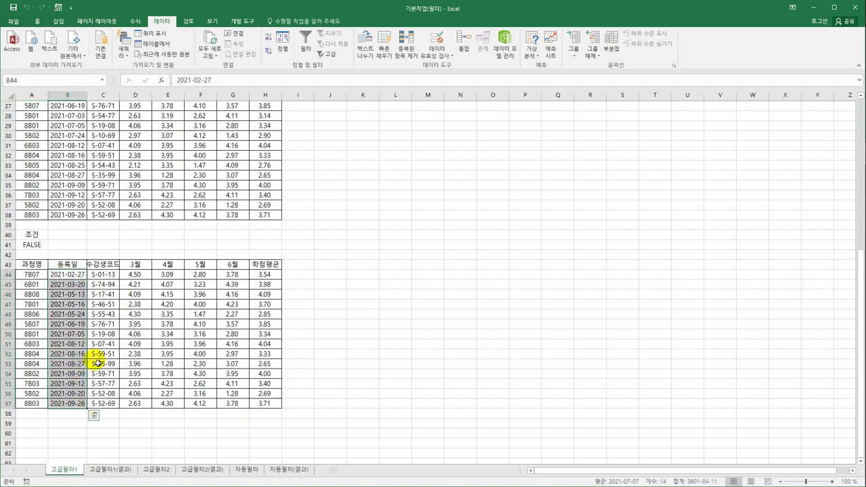
left_click_drag(135, 275, 145, 404)
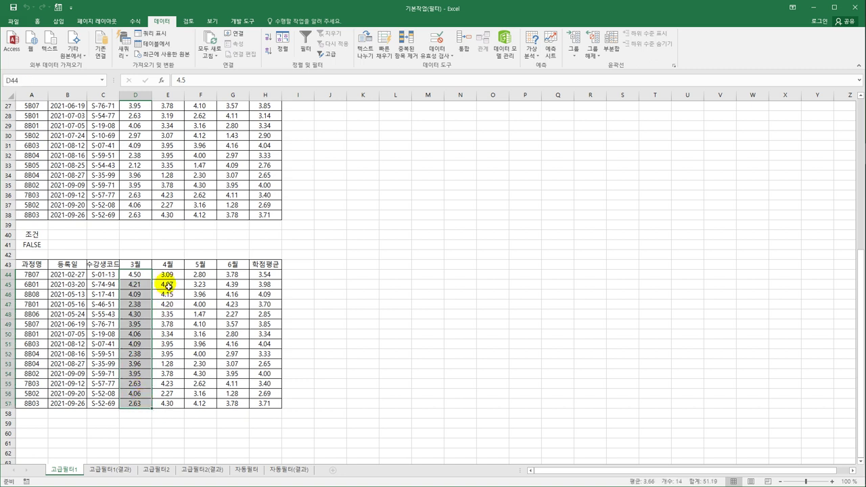
left_click_drag(164, 274, 173, 404)
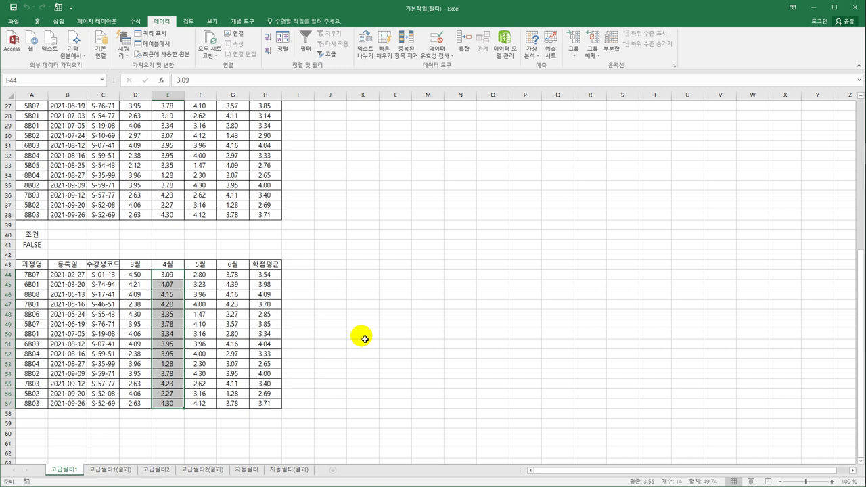
left_click(364, 338)
scroll(364, 339, "down", 3)
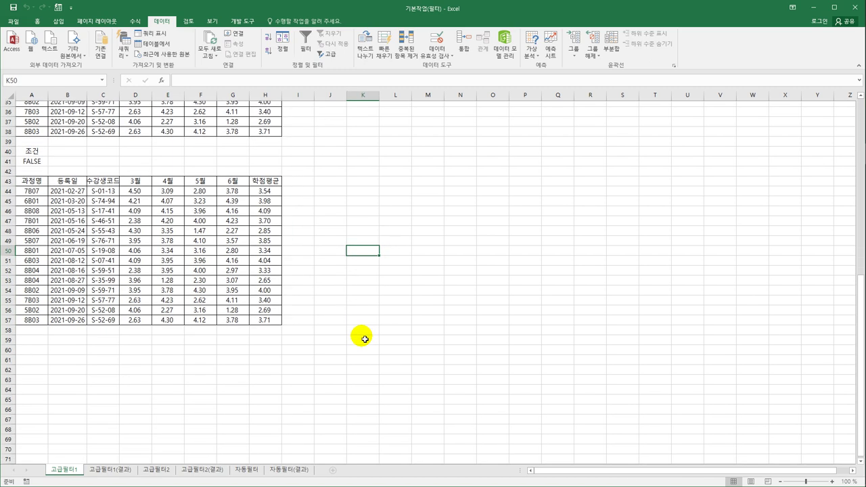
scroll(364, 339, "down", 2)
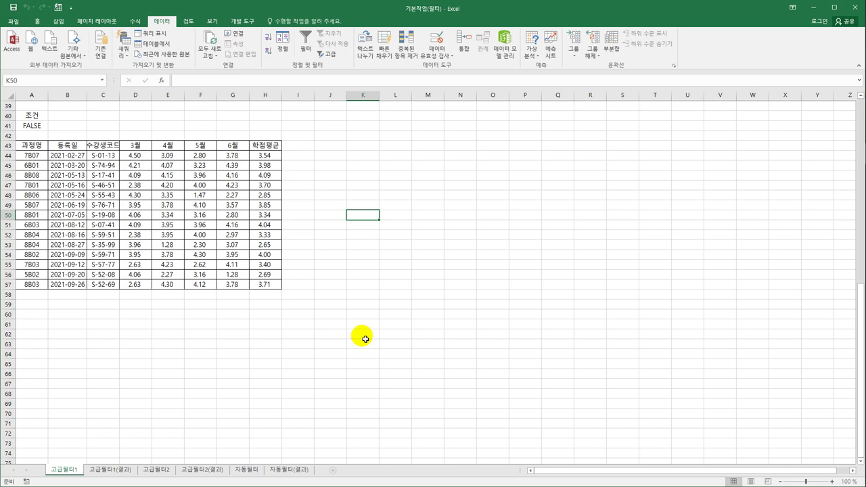
Compare the extracted records on the 고급필터1 sheet with the 고급필터1(결과) sheet.
left_click(109, 471)
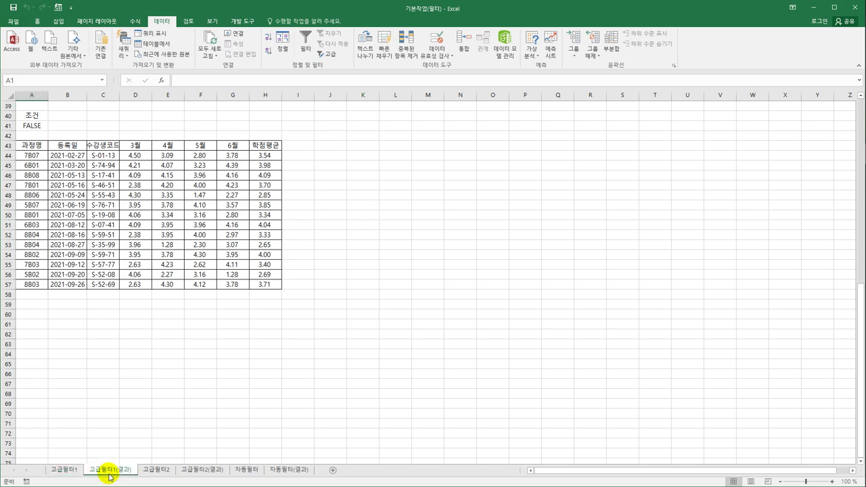
left_click(73, 472)
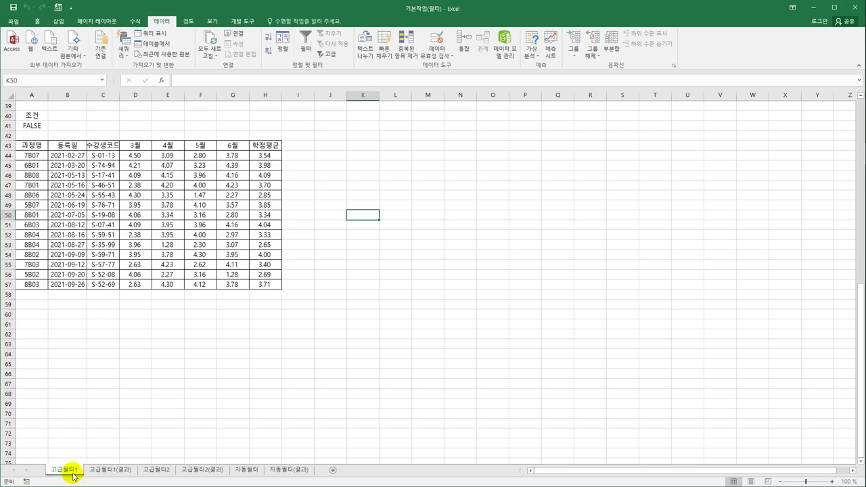
left_click(97, 475)
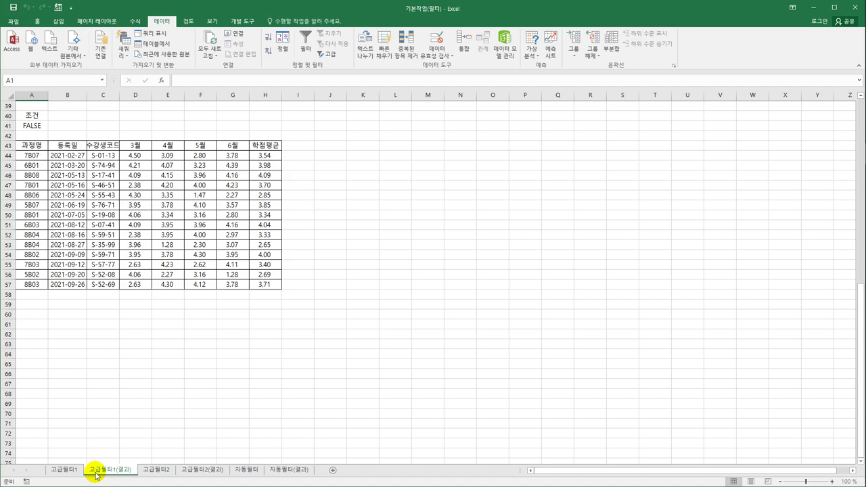
Open the 고급필터2 sheet and examine the patient data in A2:G30 of 표1.
left_click(152, 473)
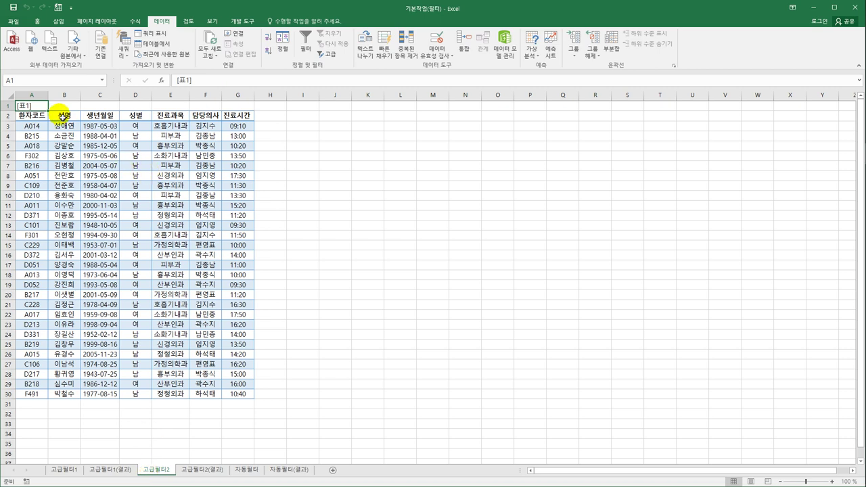
mouse_move(31, 115)
left_mouse_down()
mouse_move(168, 265)
mouse_move(233, 395)
left_mouse_up()
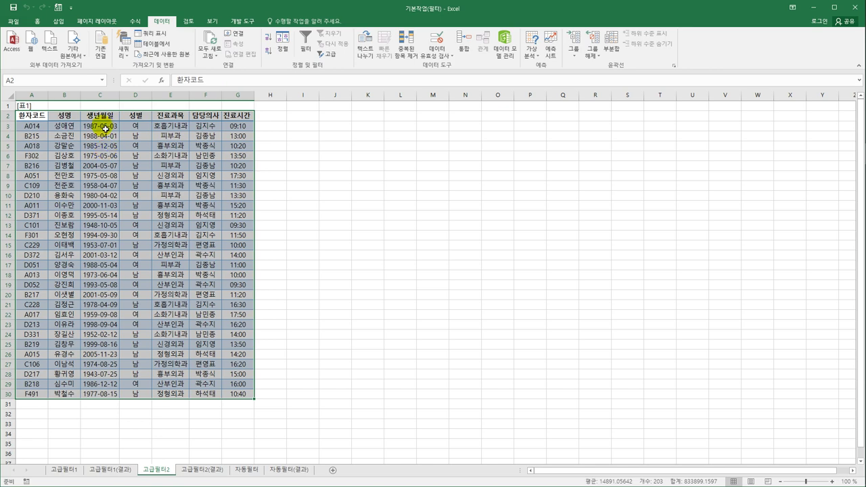
Enter 이상 with >= in I3:J3 and 이하 with <= in I4:J4 as comparison operator notes.
left_click(340, 128)
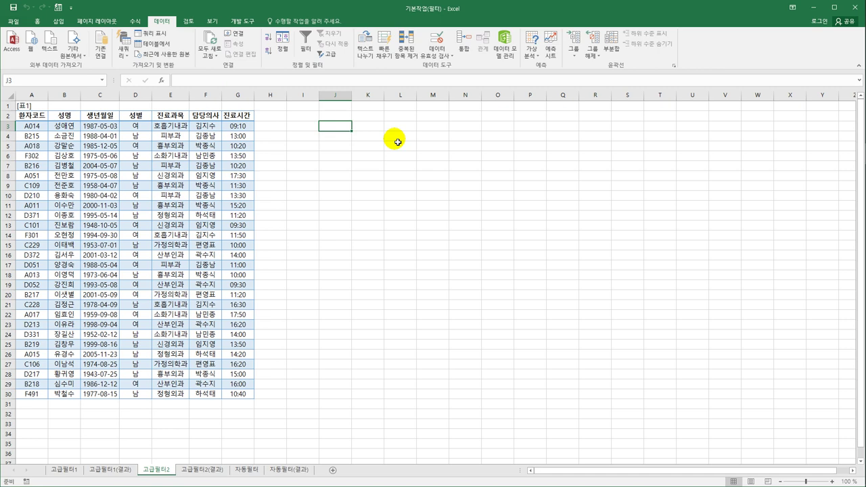
type(">=")
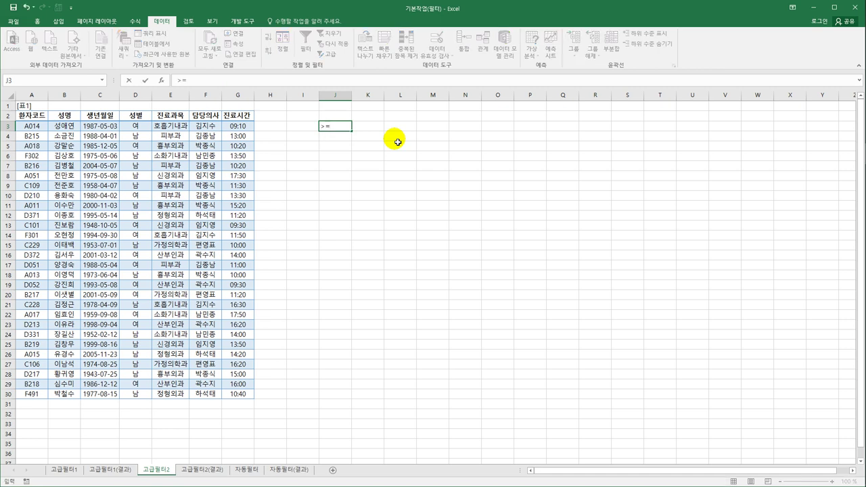
key("Left")
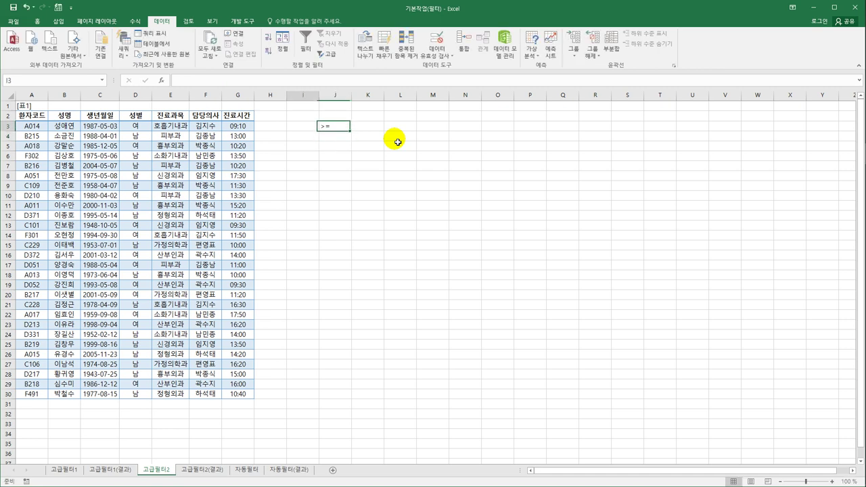
type("dlt")
key("BackSpace")
key("BackSpace")
key("BackSpace")
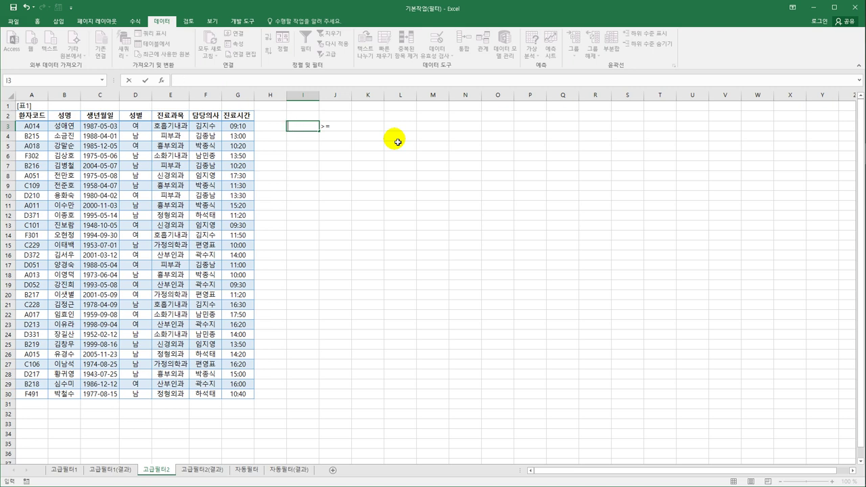
type("이상")
key("Return")
type("이하")
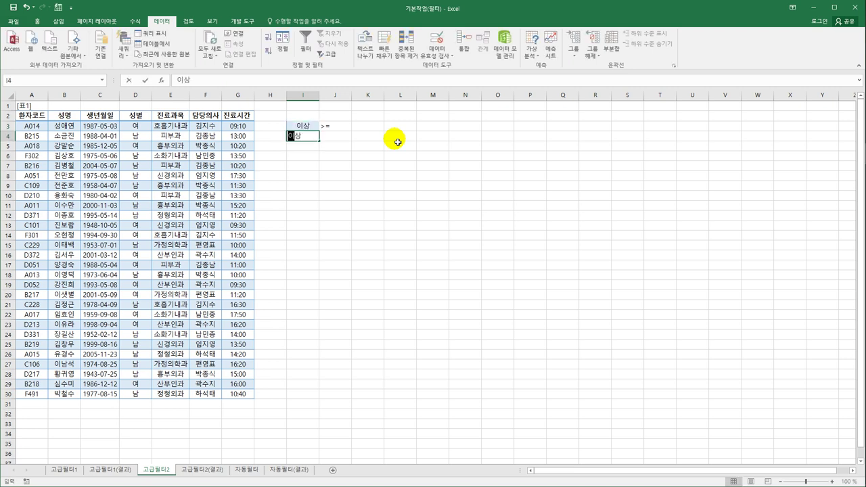
key("Right")
type("<=")
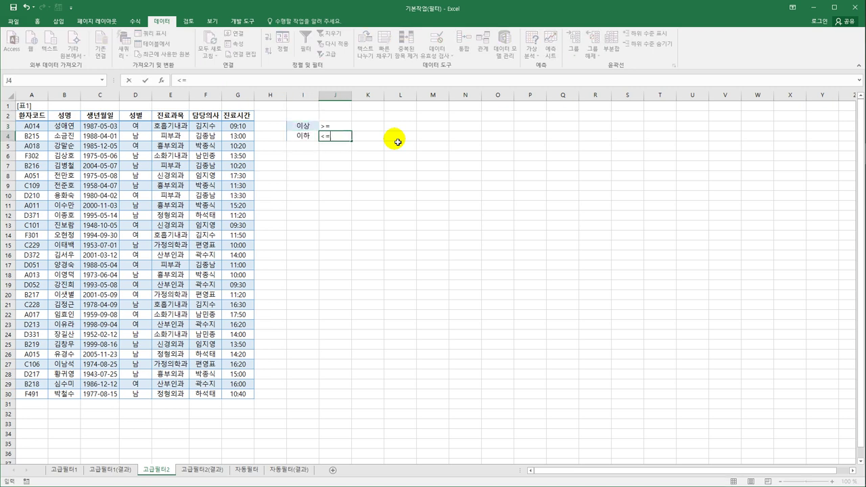
key("Return")
Add 초과 with > in I5:J5 and 미만 with < in I6:J6 to the operator notes.
key("Left")
type("ㅊ과")
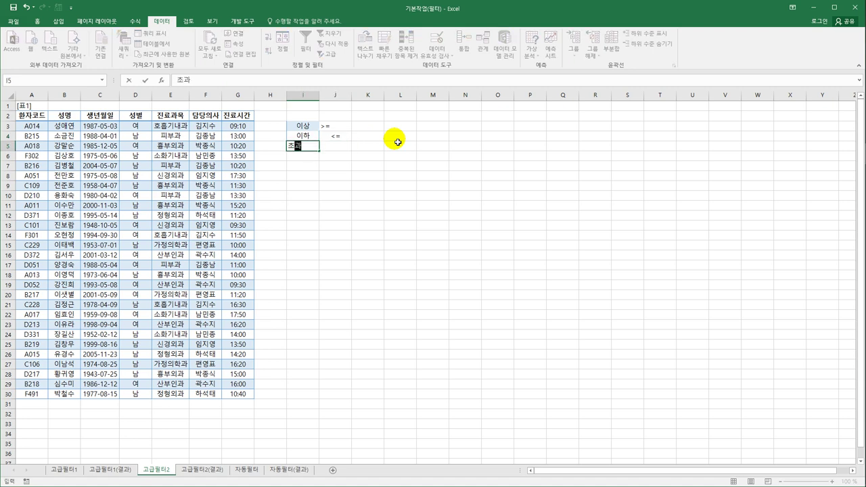
key("Right")
type(">")
key("Return")
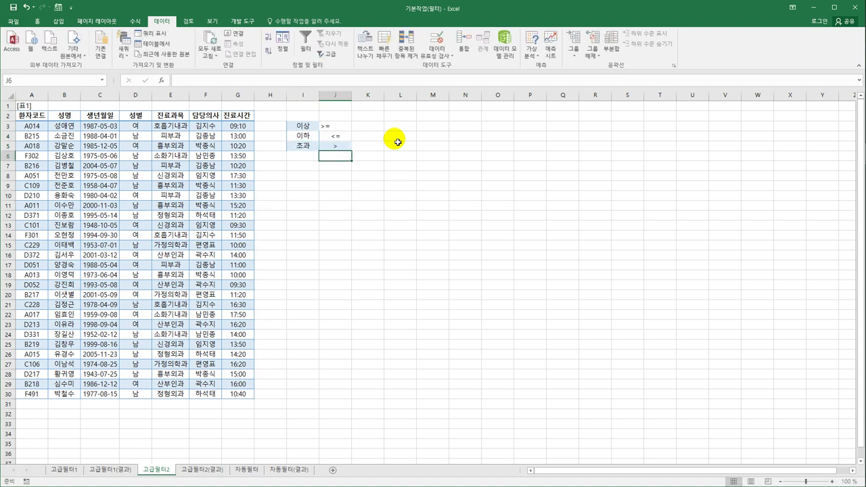
key("Left")
type("미만")
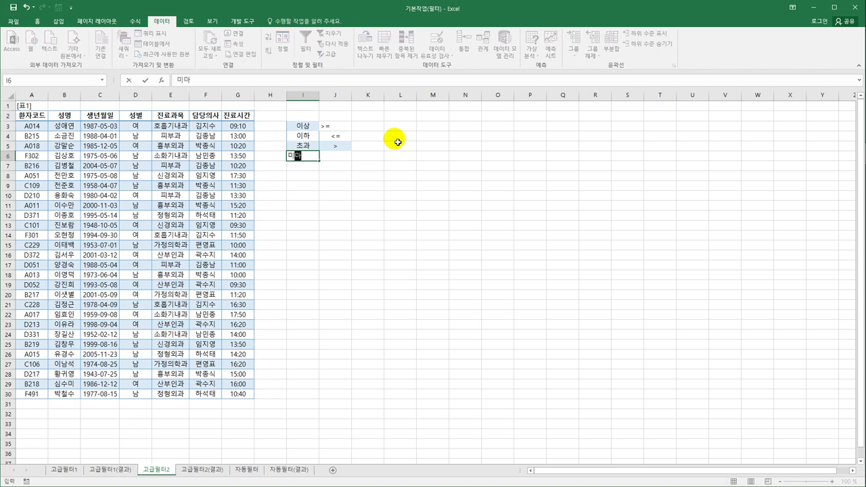
key("Right")
type("<")
key("Return")
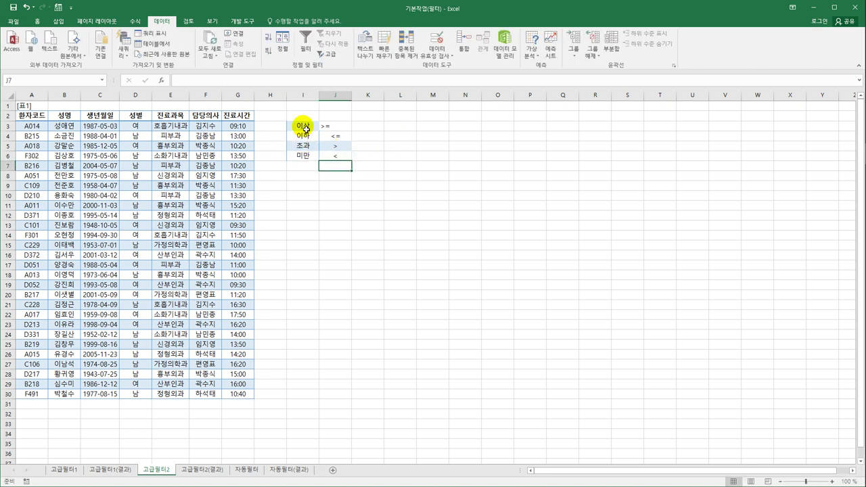
Move the operator notes from I3:J6 to S16:T19, away from the patient table.
left_click_drag(300, 126, 345, 163)
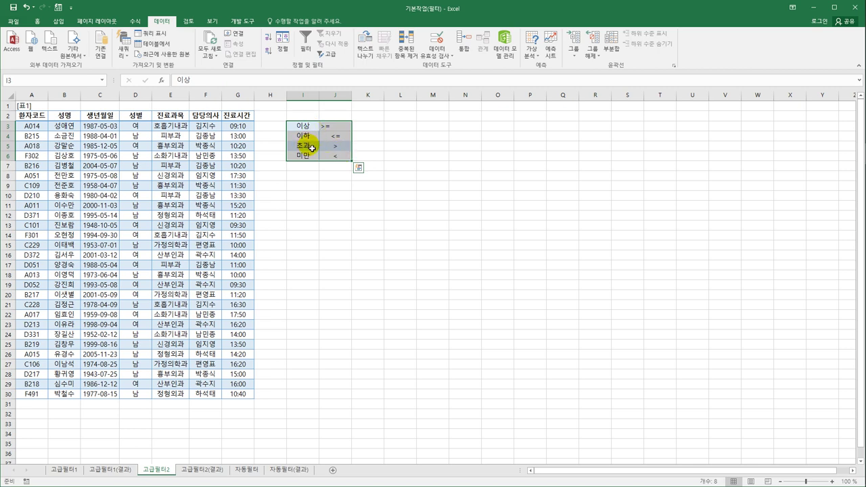
left_click_drag(314, 167, 621, 291)
left_click(472, 284)
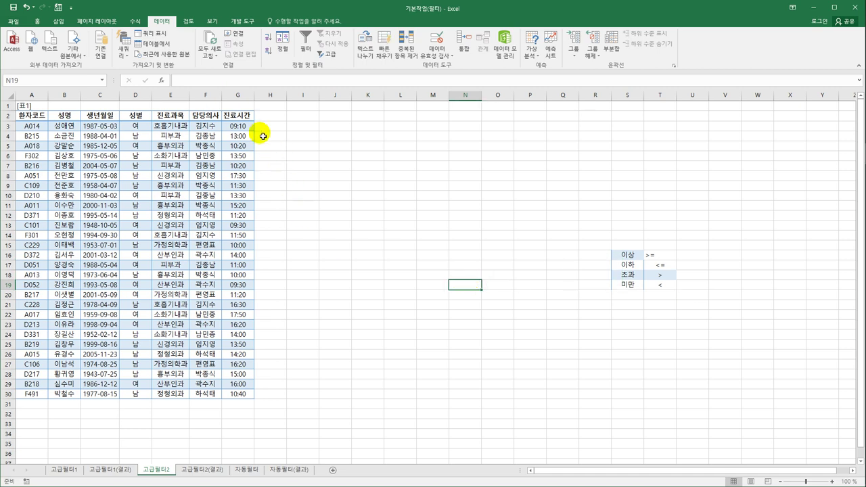
Review the 진료시간 column, then enter 1:00 in J3 and 2:00 in J4 and fill the hourly series down to J26.
left_click_drag(251, 126, 252, 397)
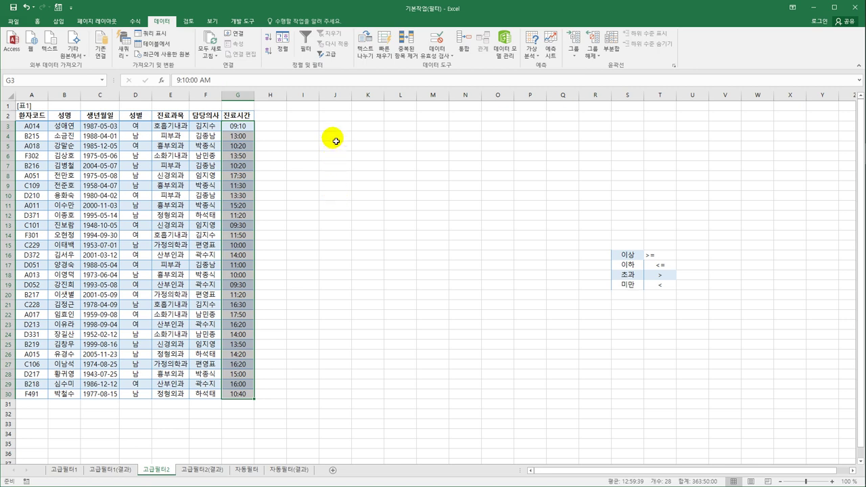
left_click_drag(339, 125, 339, 126)
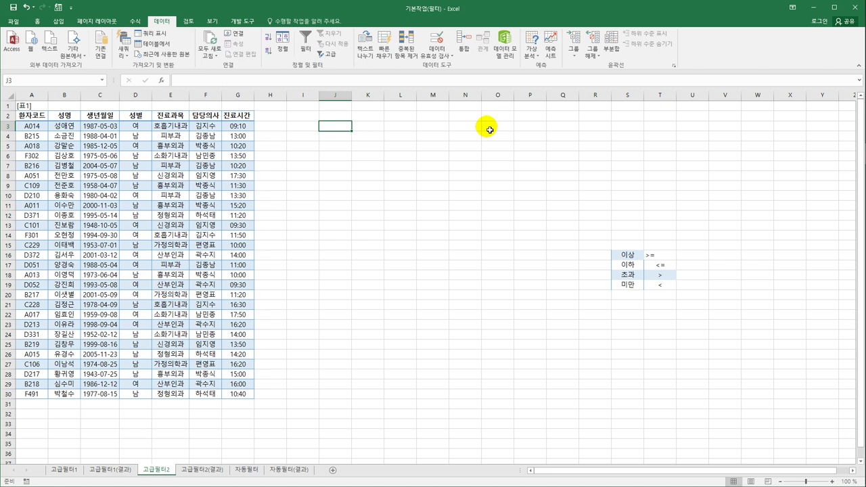
type("1:00")
key("Return")
type("2")
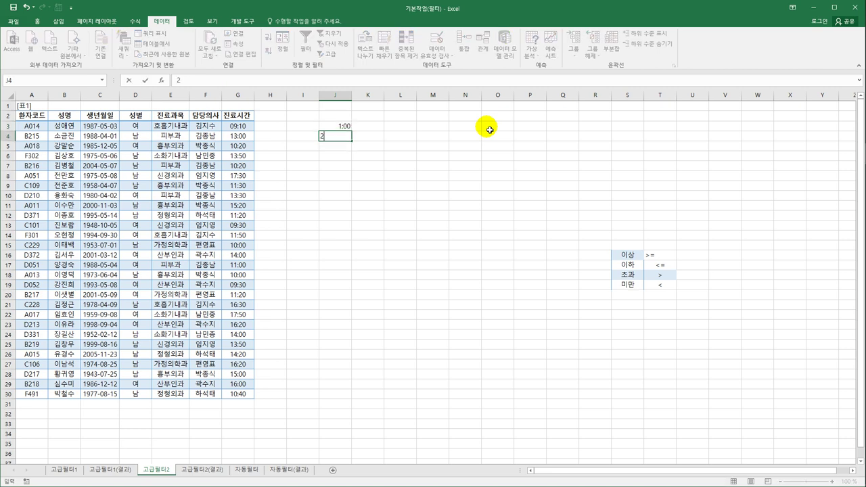
type(":00")
key("Return")
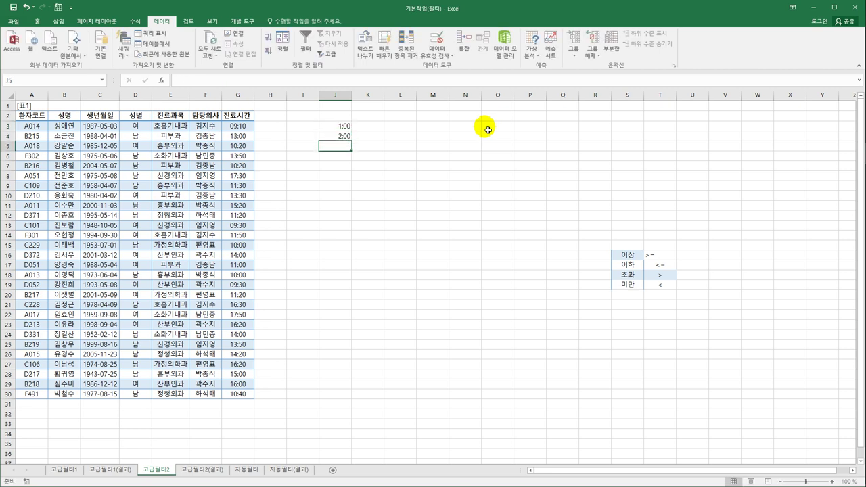
left_click_drag(342, 126, 349, 361)
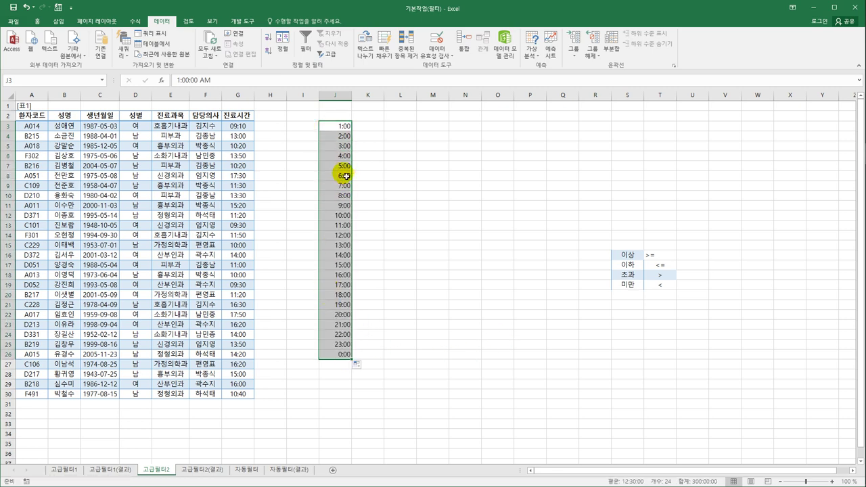
right_click(336, 136)
left_click(388, 294)
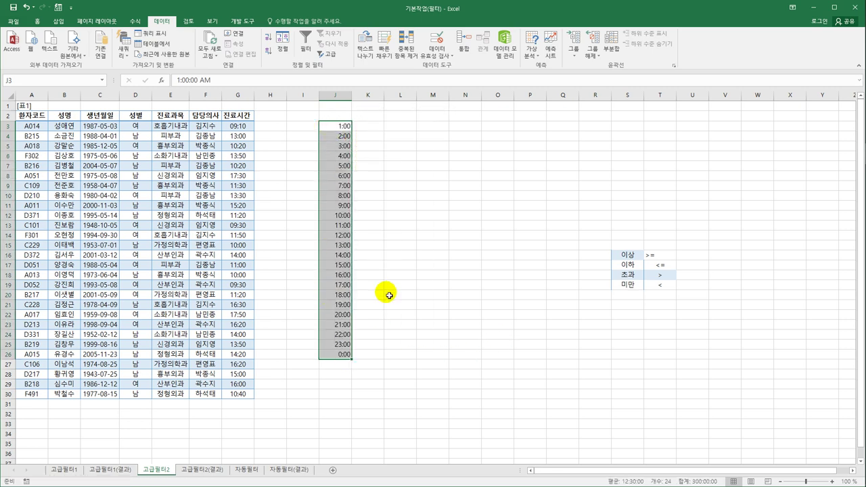
left_click(288, 214)
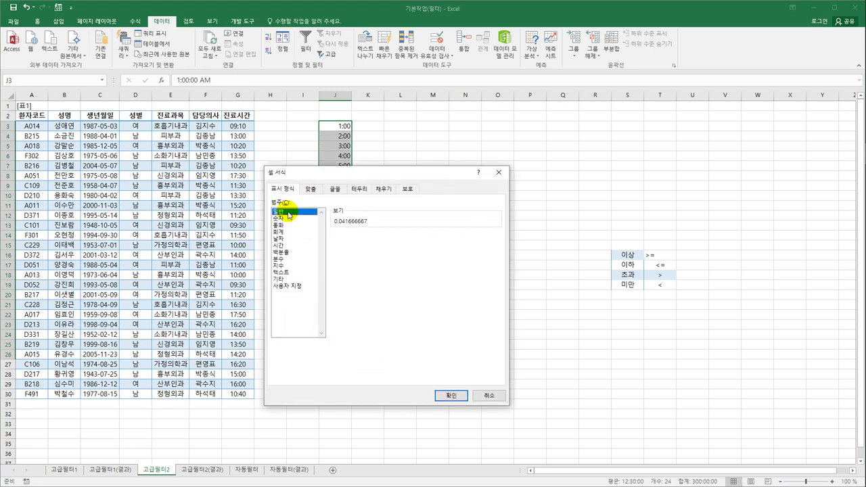
left_click_drag(380, 178, 516, 126)
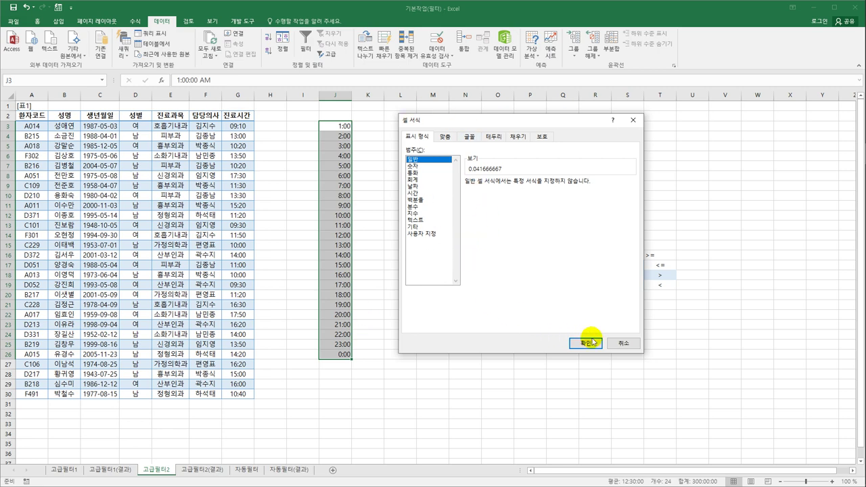
left_click(622, 344)
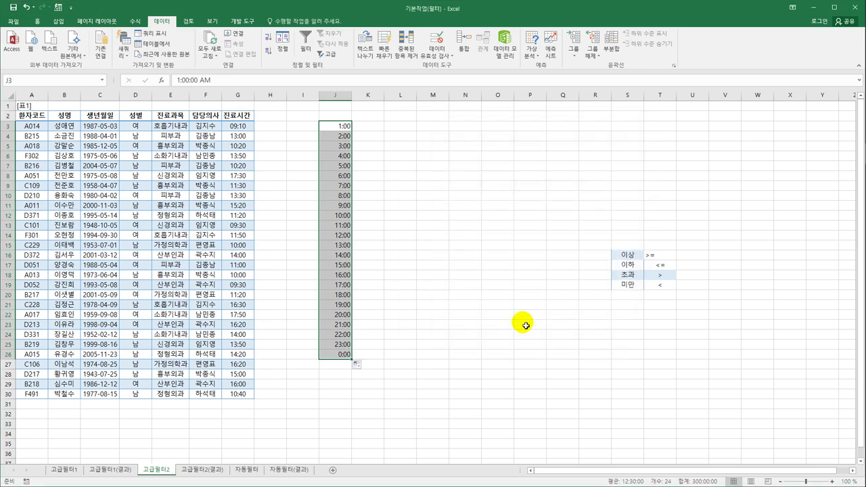
Copy the hourly time series in J3:J26 to the adjacent range starting at K3.
key("ctrl+c")
left_click(366, 127)
key("ctrl+v")
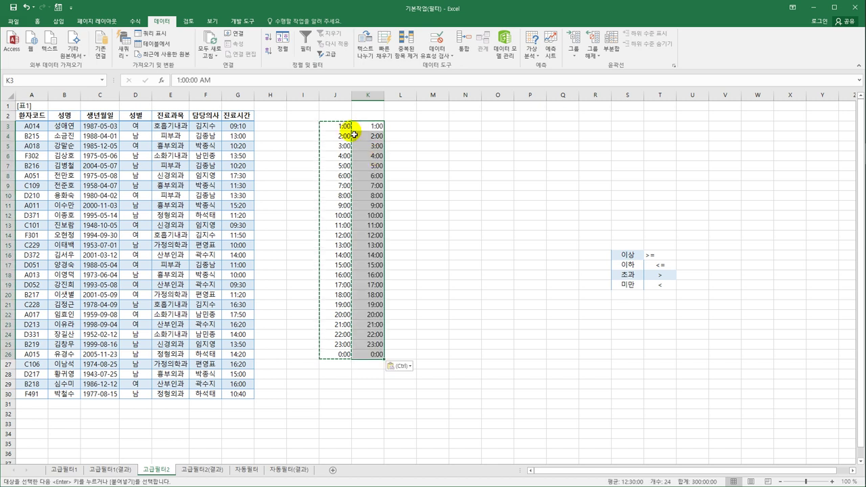
Set the number format of the times in J3:J26 to 일반 (General).
left_click_drag(343, 128, 341, 353)
right_click(346, 157)
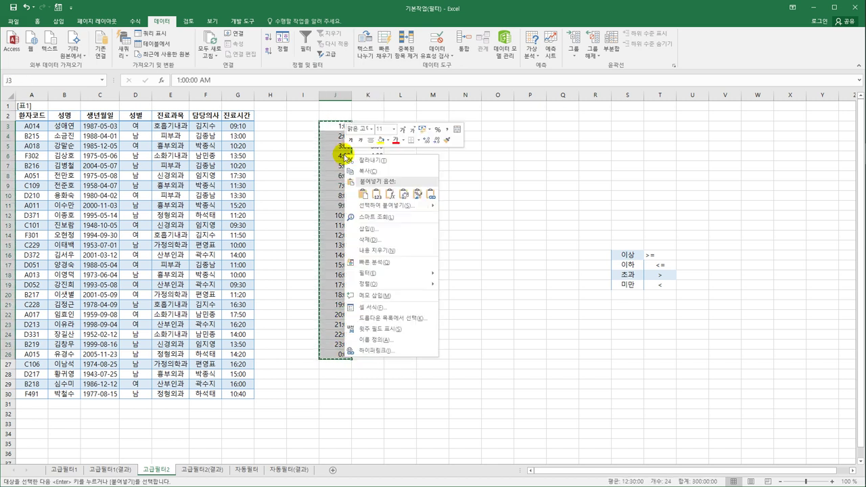
left_click(419, 308)
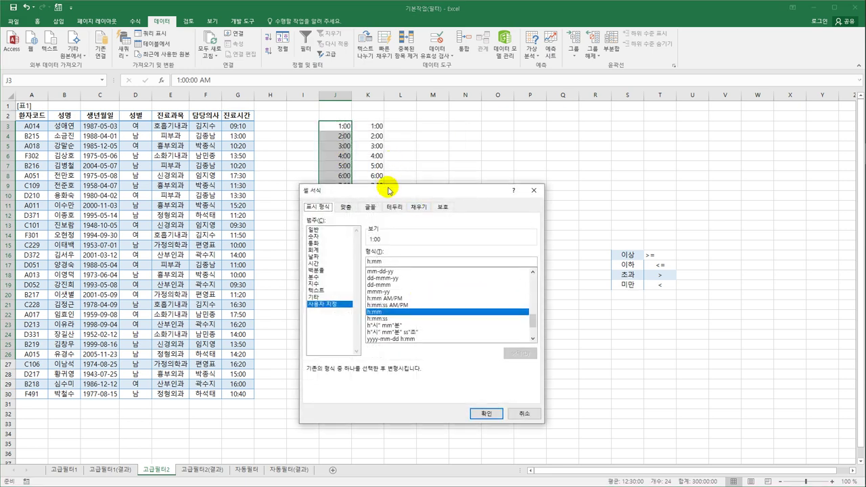
left_click_drag(396, 192, 554, 125)
left_click(489, 164)
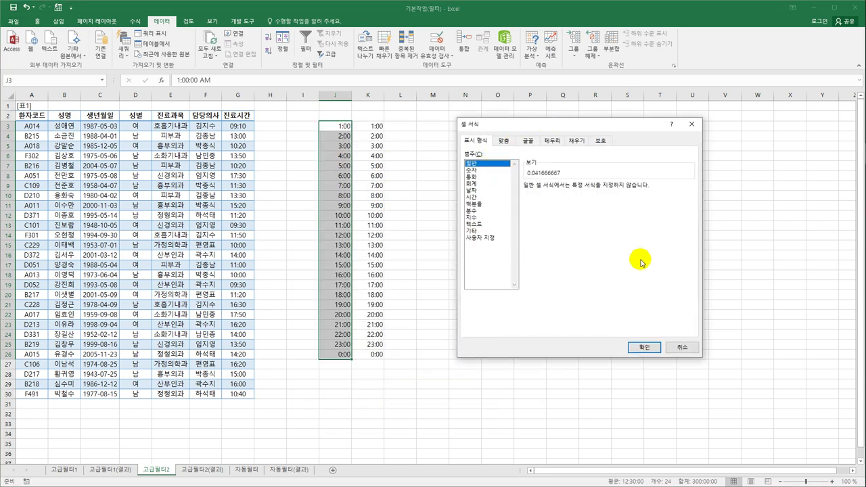
left_click(644, 347)
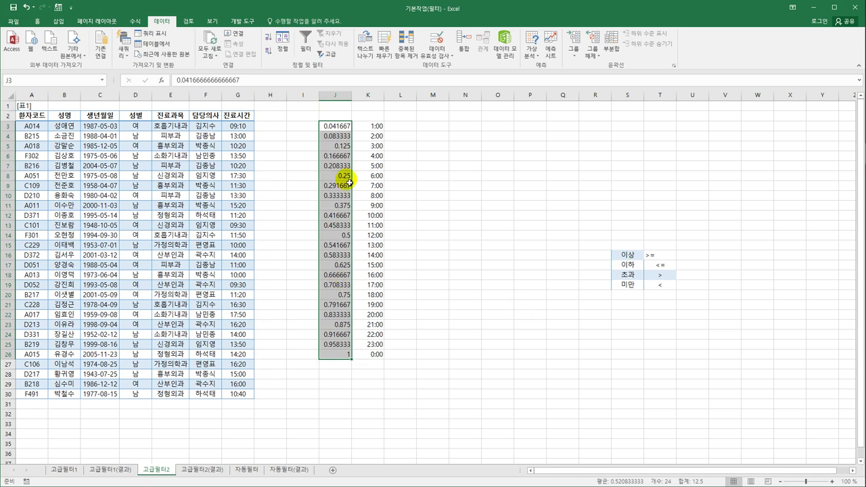
Compare the 3:00, 6:00 and 12:00 times in column K with their decimal values in column J.
left_click(374, 146)
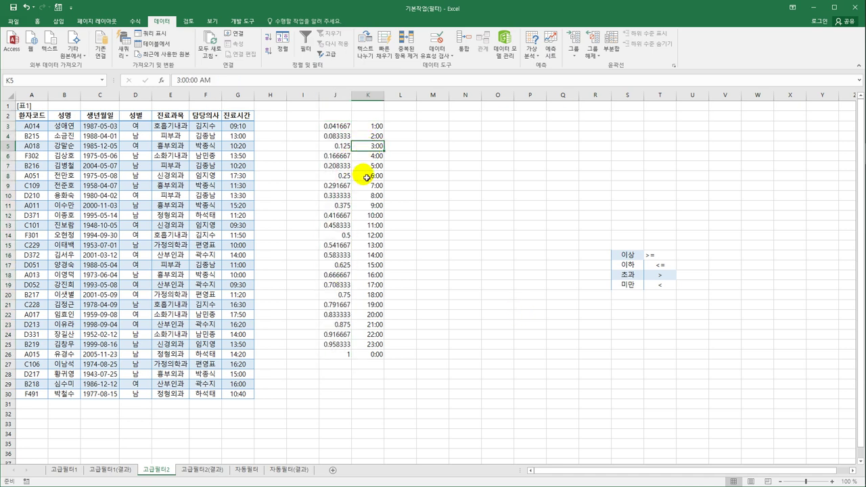
left_click(360, 176)
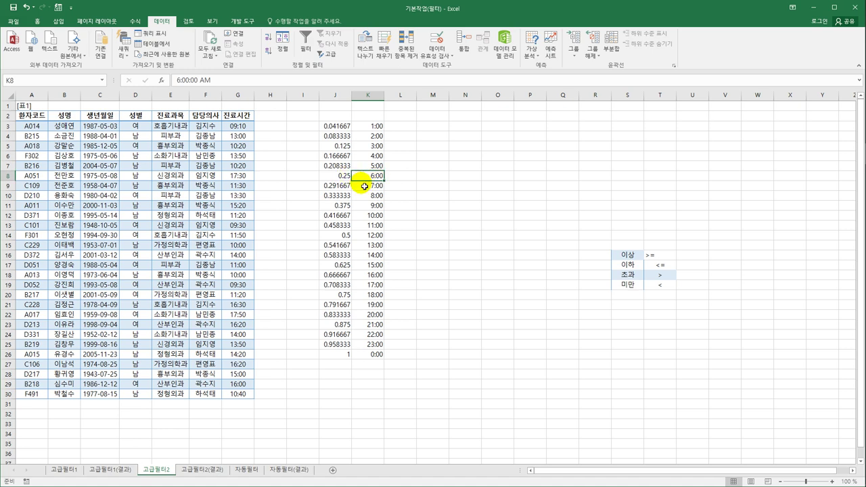
left_click(364, 235)
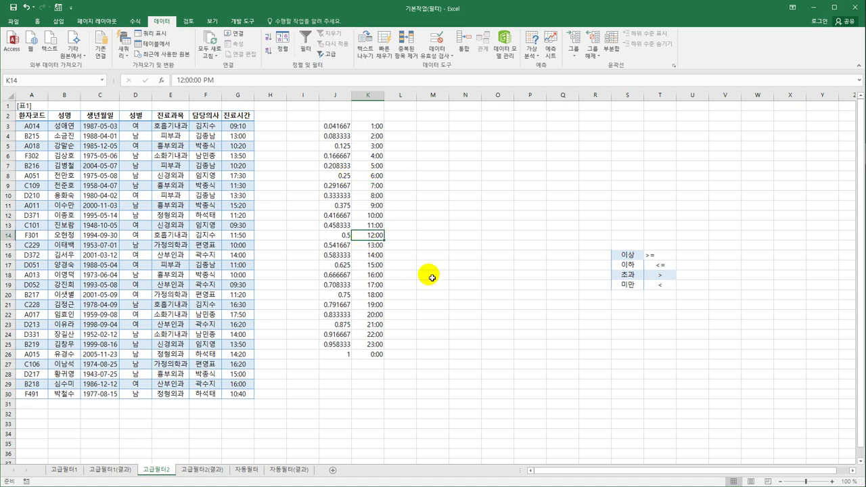
left_click(347, 236)
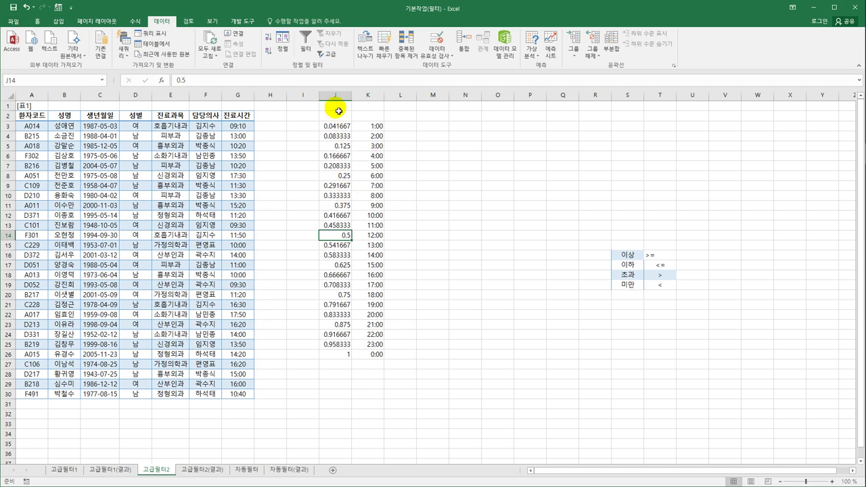
Delete columns J and K holding the decimal and time comparison series.
left_click_drag(335, 95, 369, 95)
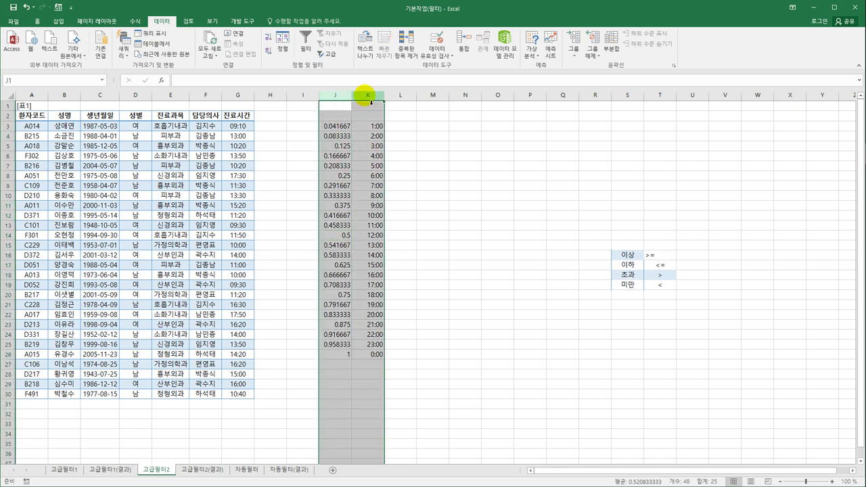
right_click(371, 102)
left_click(399, 208)
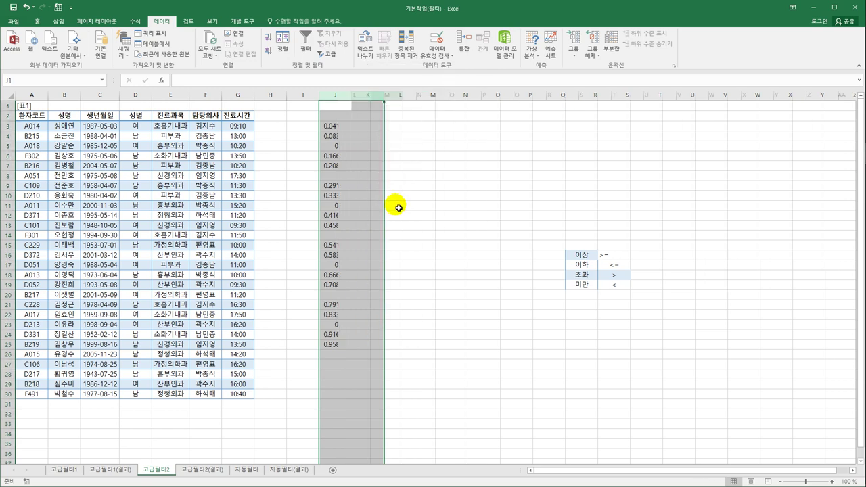
left_click(404, 228)
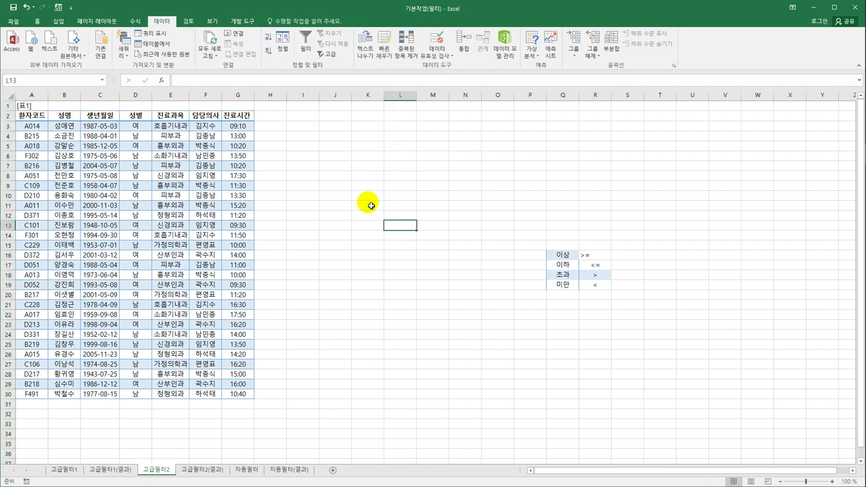
Enter the criteria heading 조건 in cell I2.
left_click(307, 121)
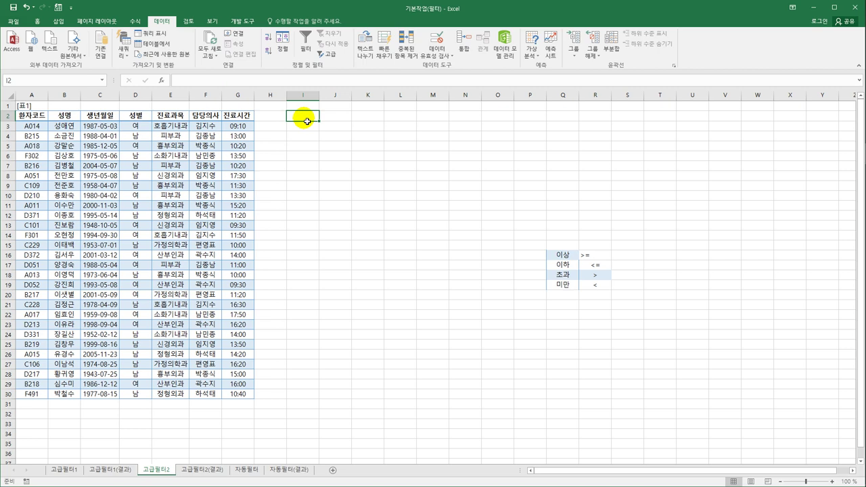
type("조건")
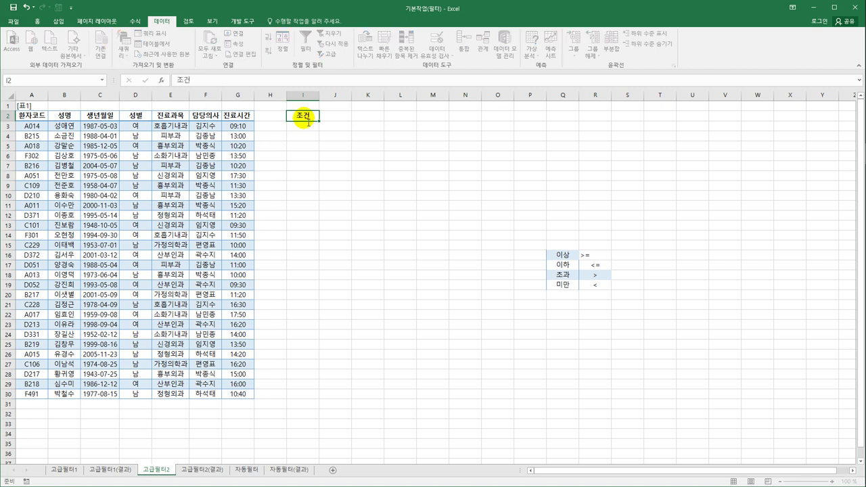
key("Return")
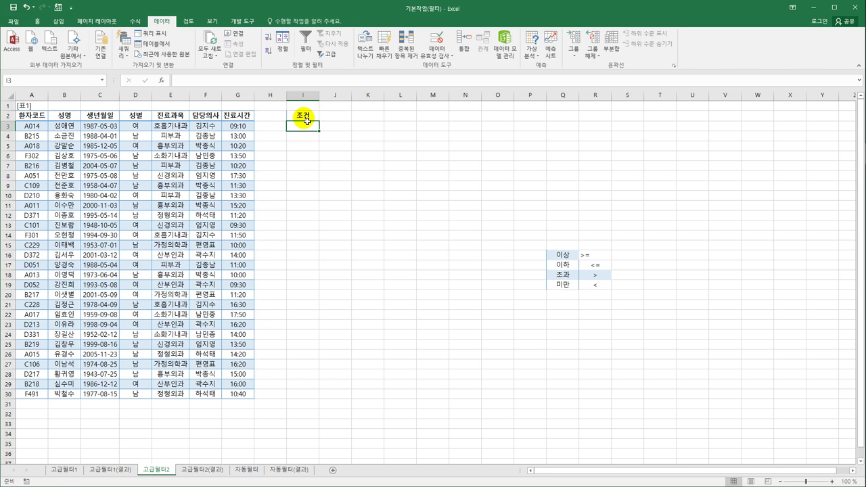
Enter the criteria formula =AND(YEAR(C3)>=1987,G3>=0.5) in I3, under the 조건 heading.
type("=")
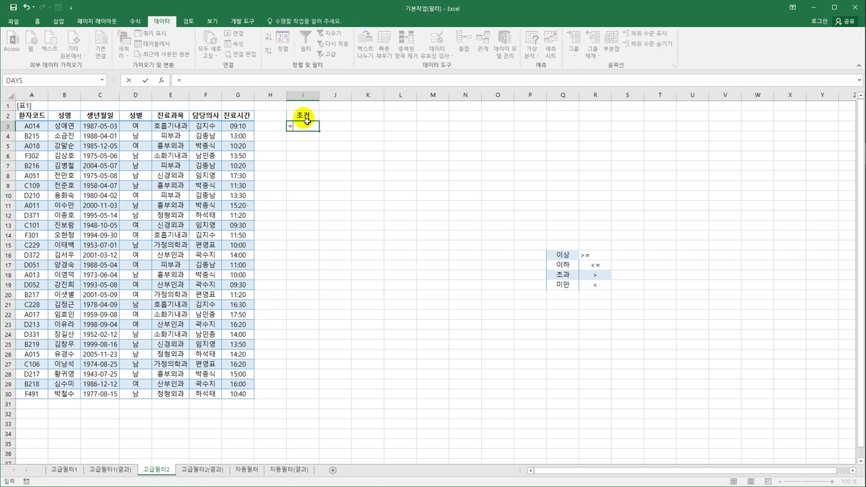
type("AND(")
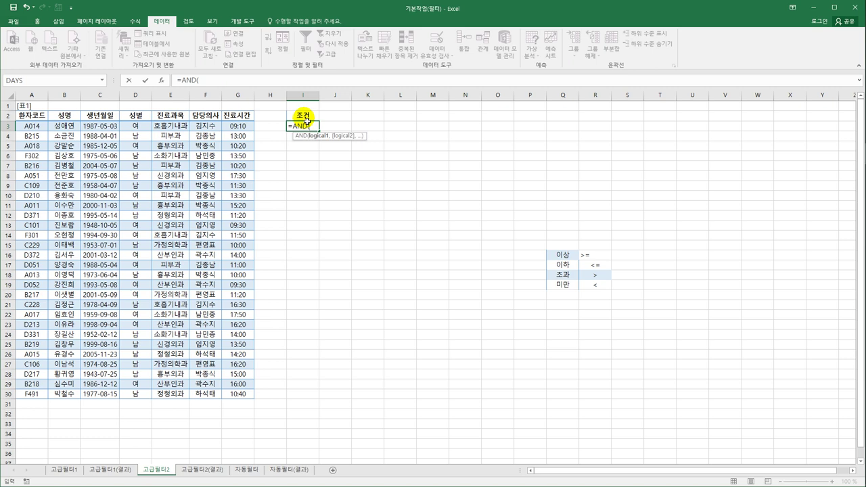
type("y")
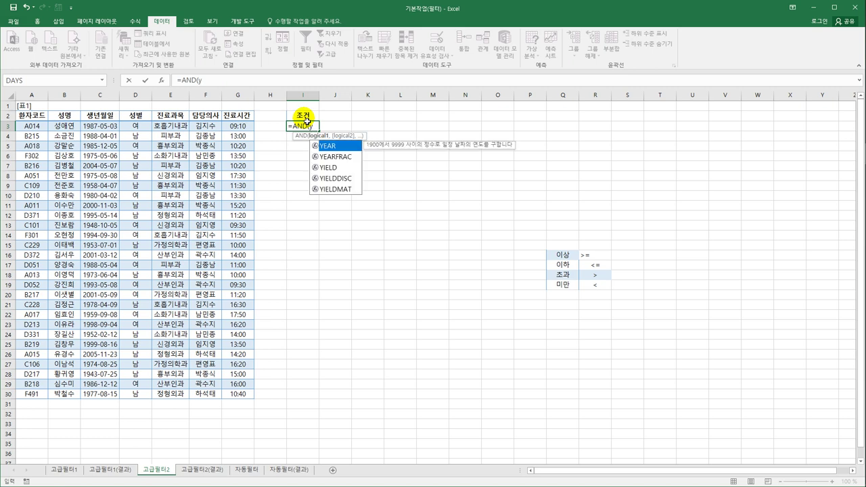
key("Tab")
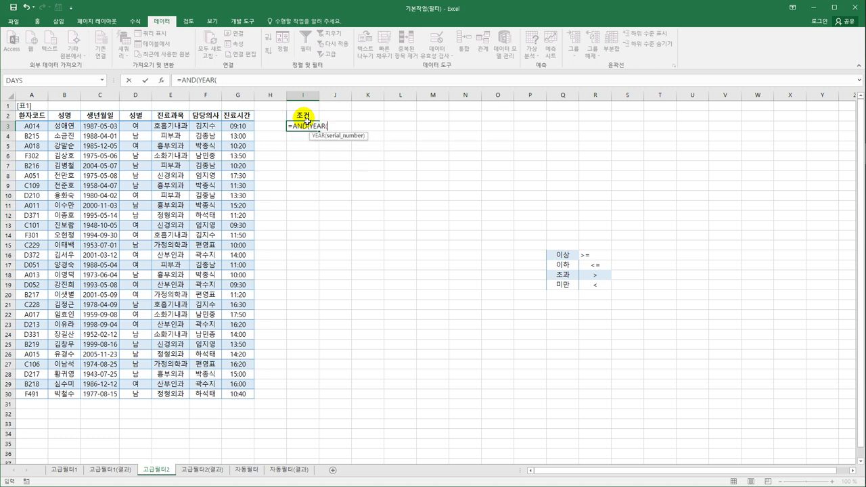
left_click(100, 133)
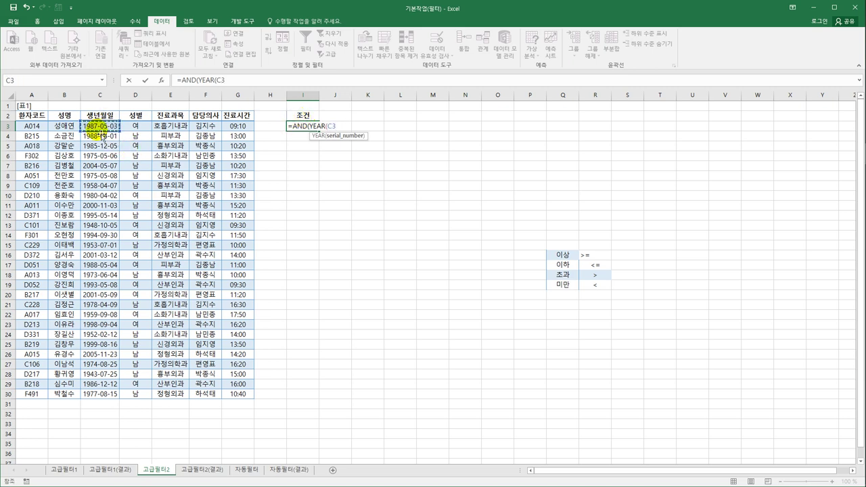
type(")")
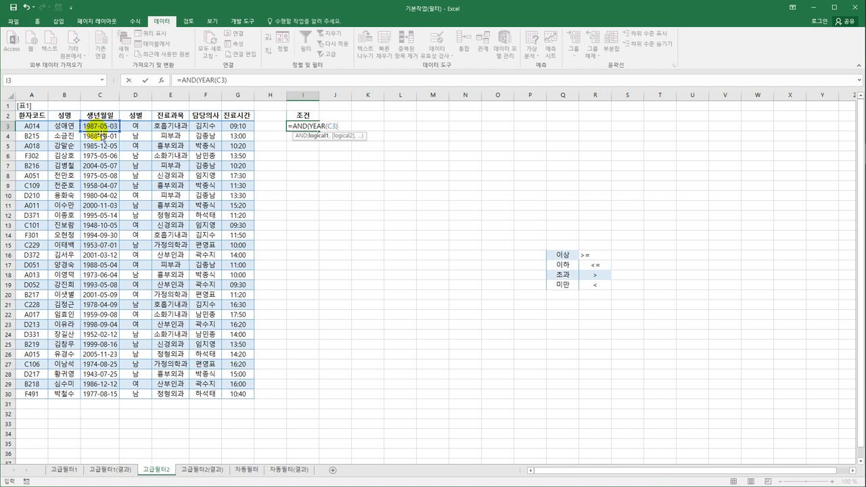
type(">=1987,")
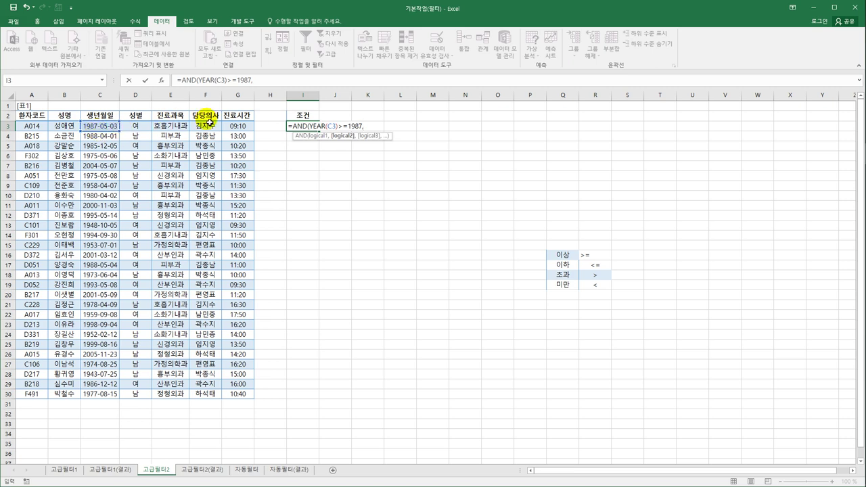
left_click(242, 127)
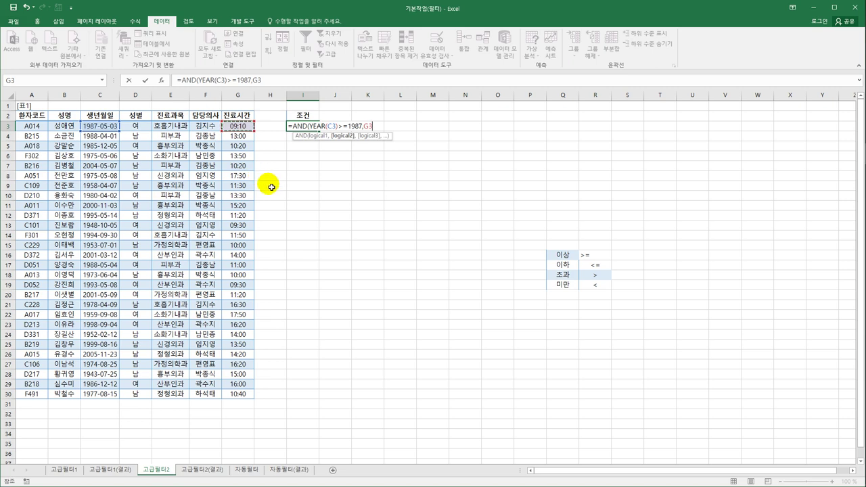
type(">")
type("=0.5")
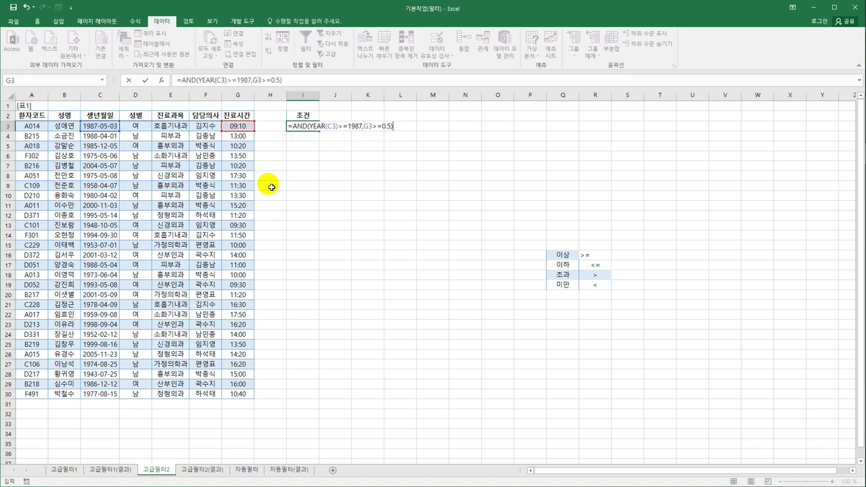
key("Return")
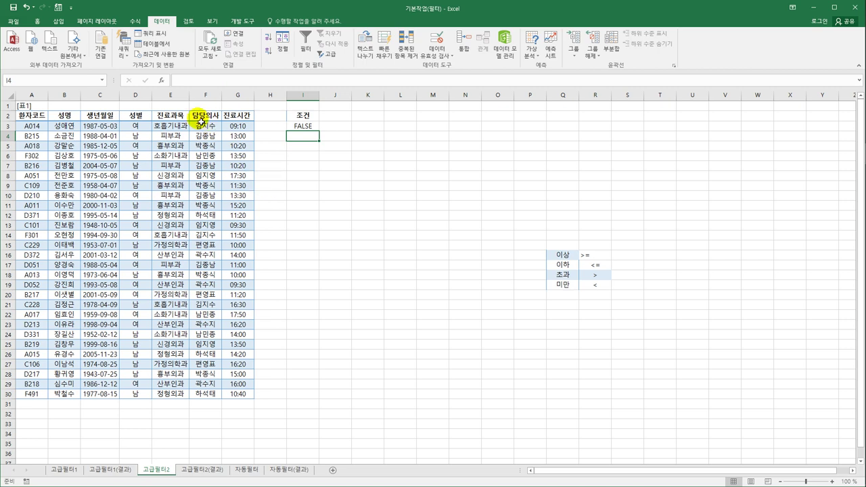
Copy the headers 성명, 생년월일, 진료과목 and 진료시간 from row 2 to the range starting at I5.
left_click(73, 117)
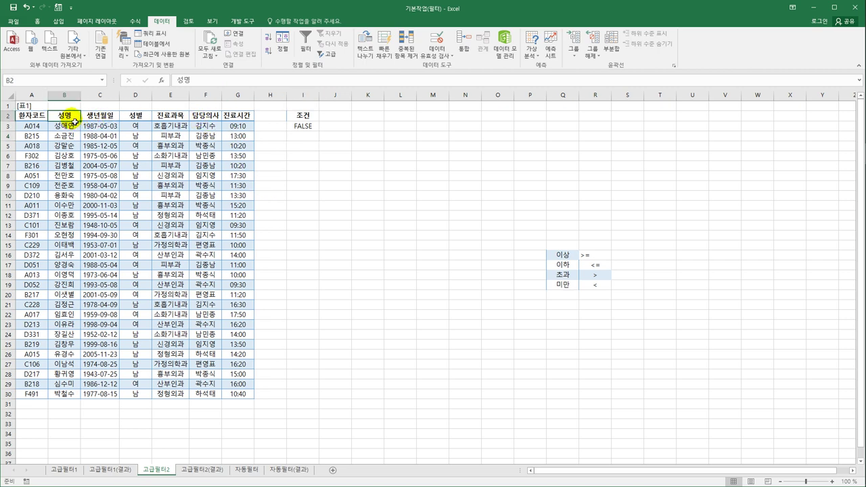
left_click(114, 121, "ctrl")
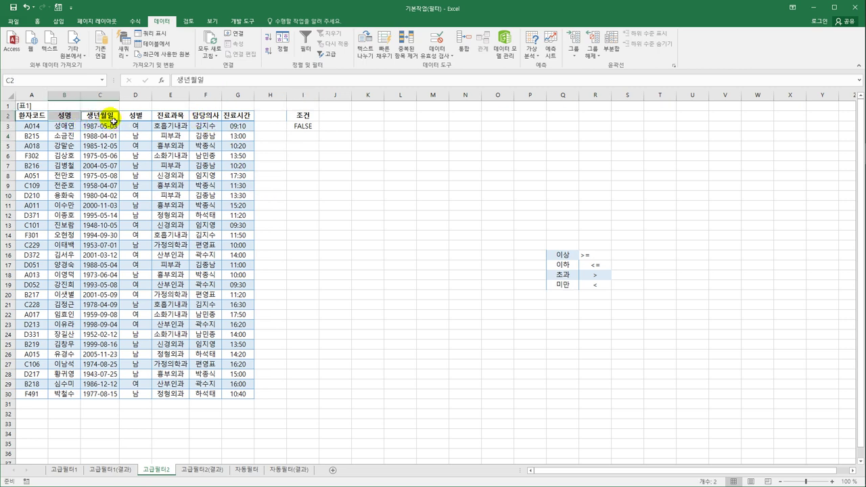
left_click(174, 116, "ctrl")
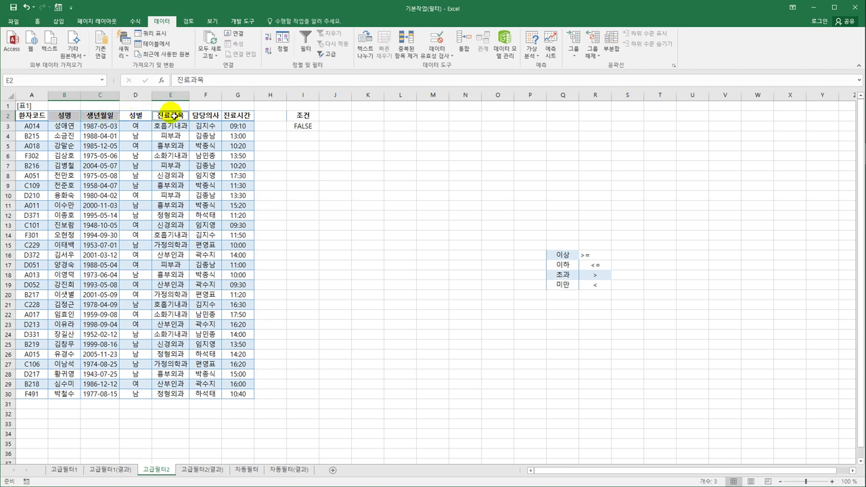
left_click(231, 119, "ctrl")
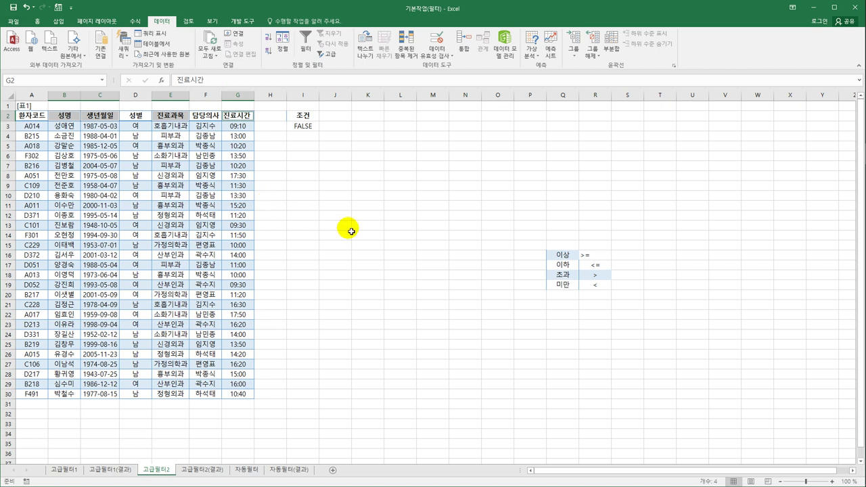
key("ctrl+c")
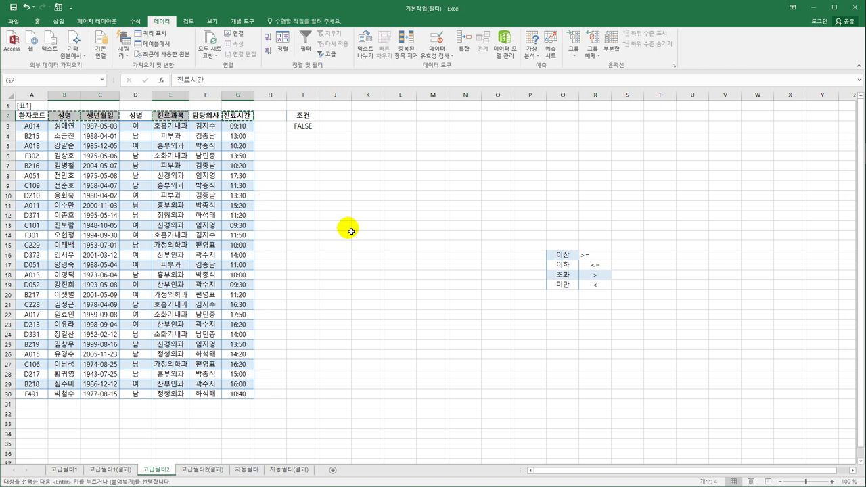
left_click(305, 146)
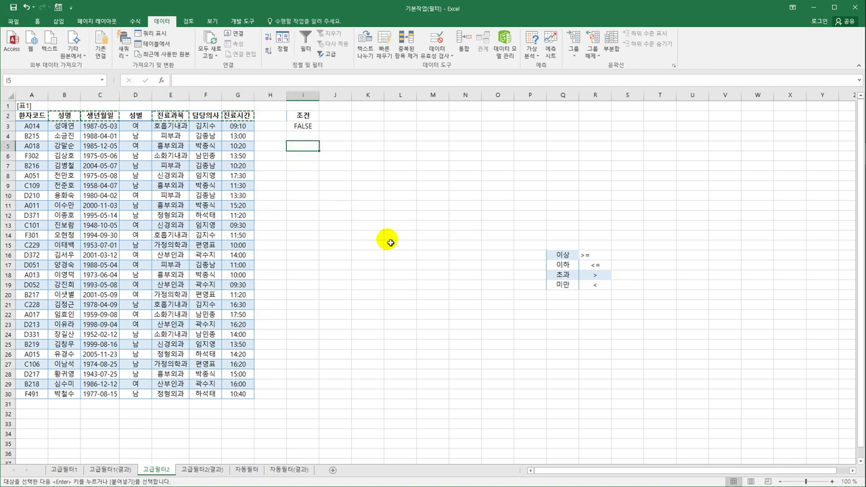
key("ctrl+v")
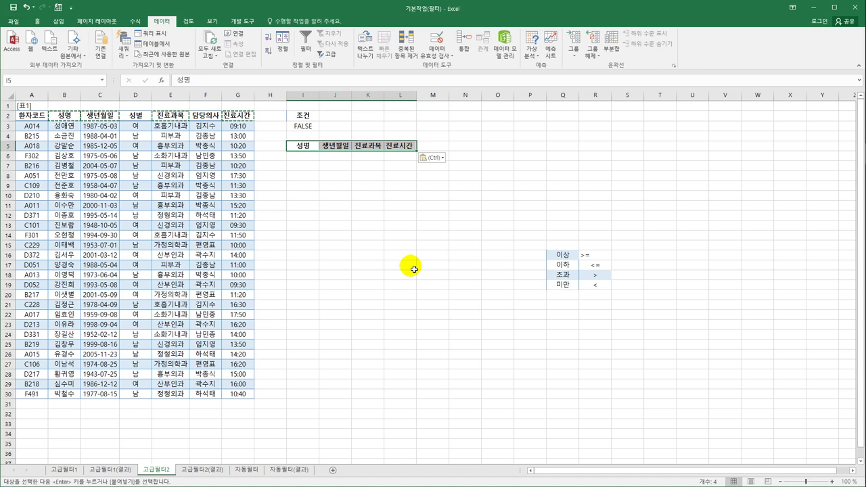
Run an advanced filter on list range A2:G30 with criteria range I2:I3, copying the results to another location at I5:L5.
left_click(115, 196)
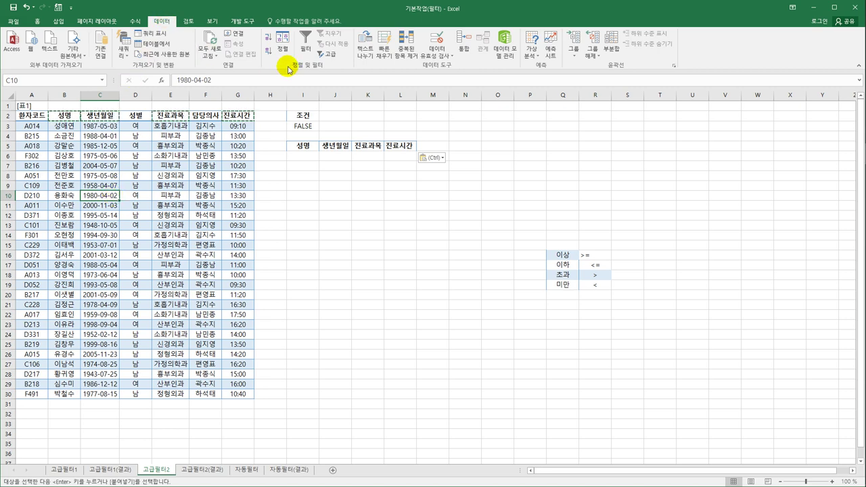
left_click(327, 54)
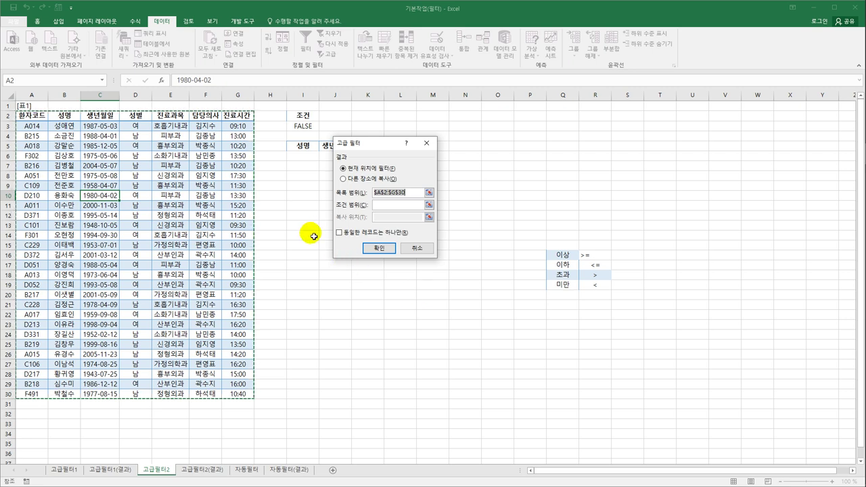
left_click(401, 206)
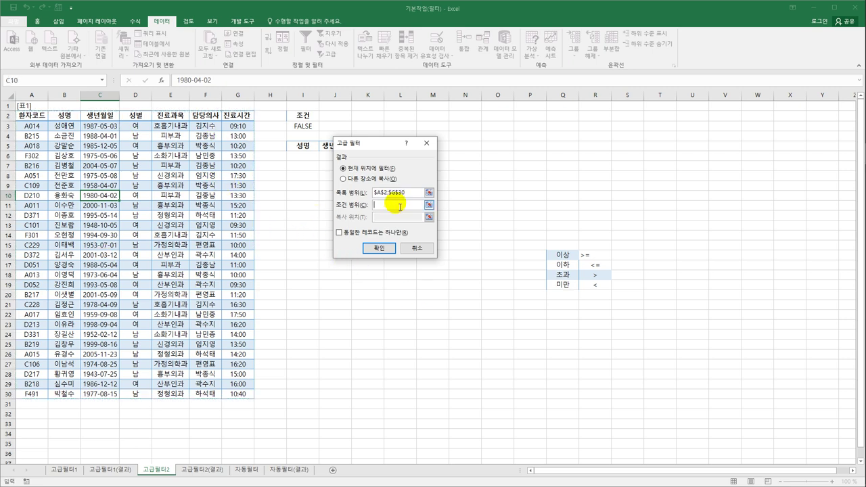
left_click_drag(383, 142, 384, 173)
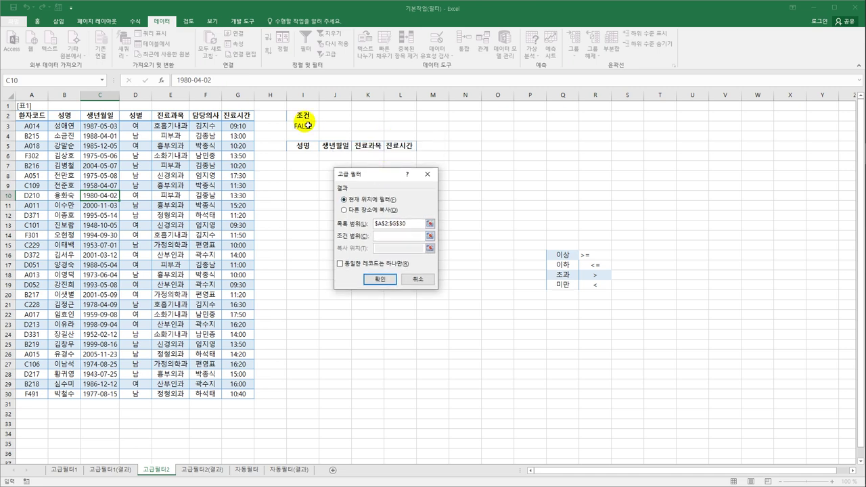
left_click_drag(303, 115, 306, 126)
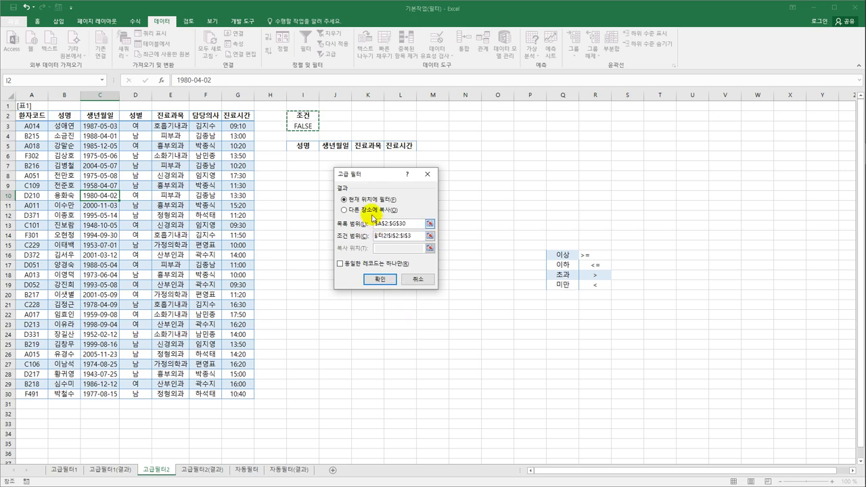
left_click(372, 215)
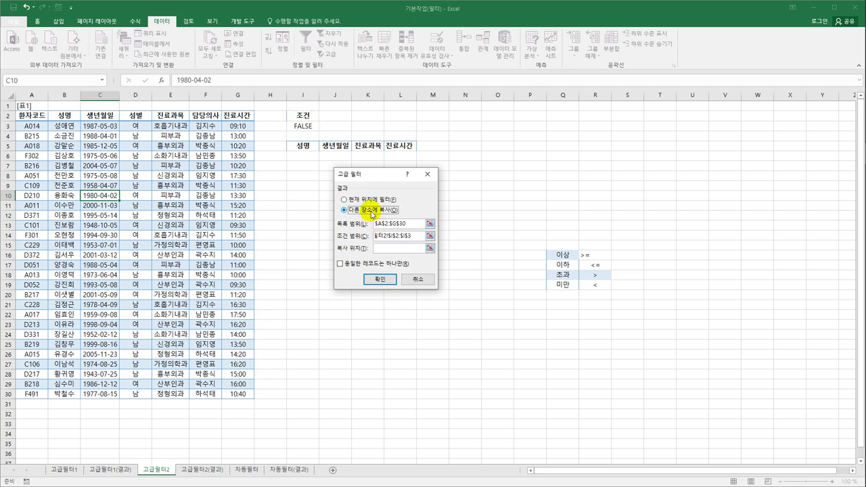
left_click(391, 249)
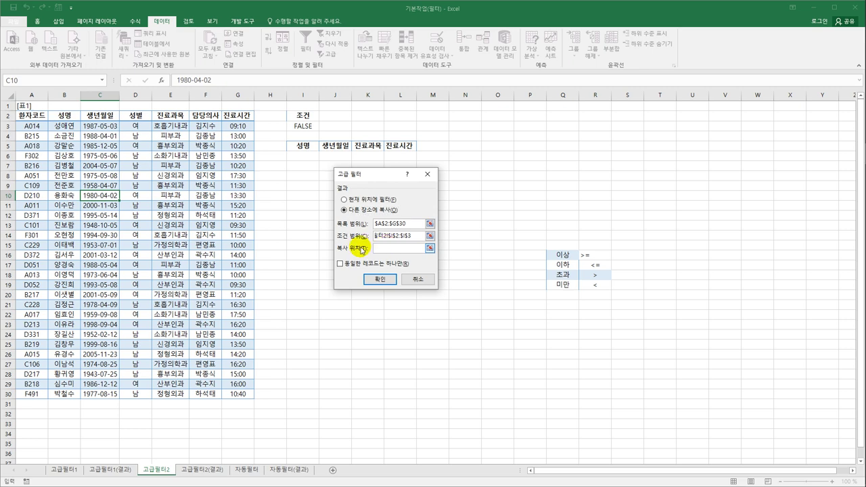
left_click(306, 149)
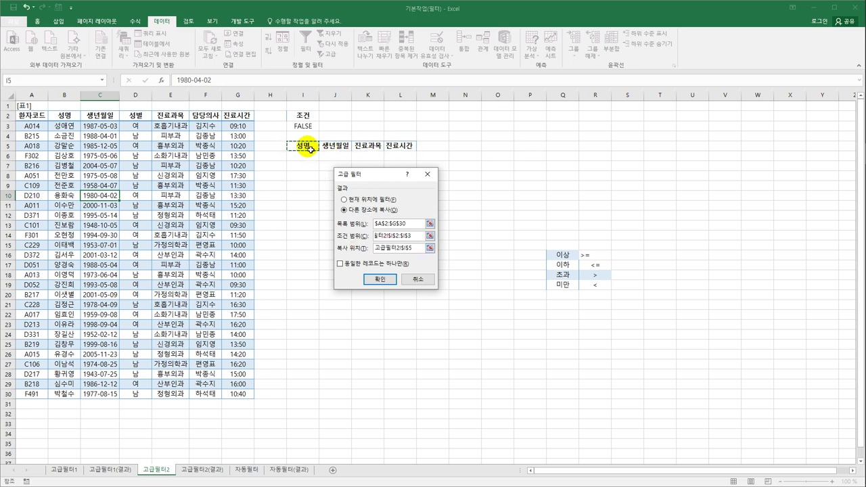
left_click_drag(306, 148, 389, 147)
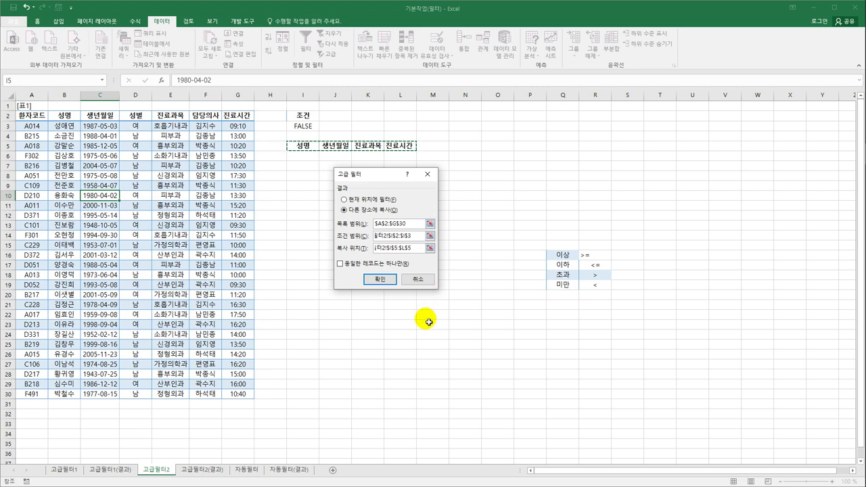
left_click(381, 280)
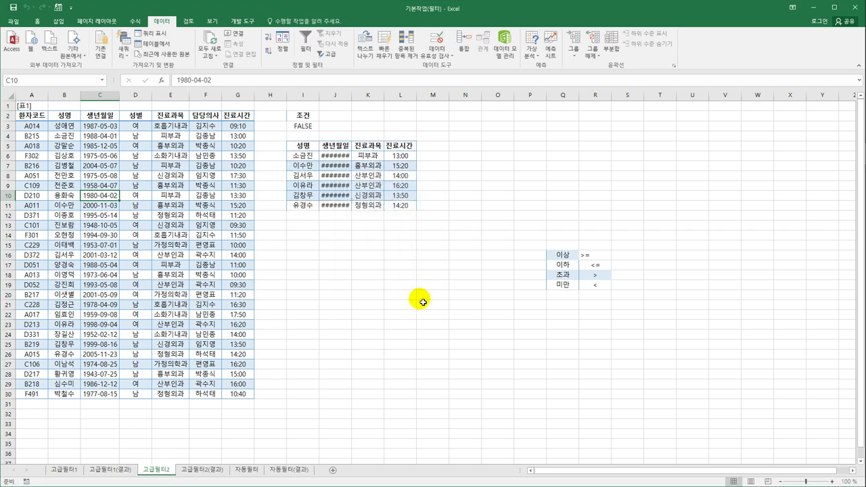
Auto-fit the width of column J and open the 고급필터2(결과) sheet to compare the filter output.
double_click(357, 98)
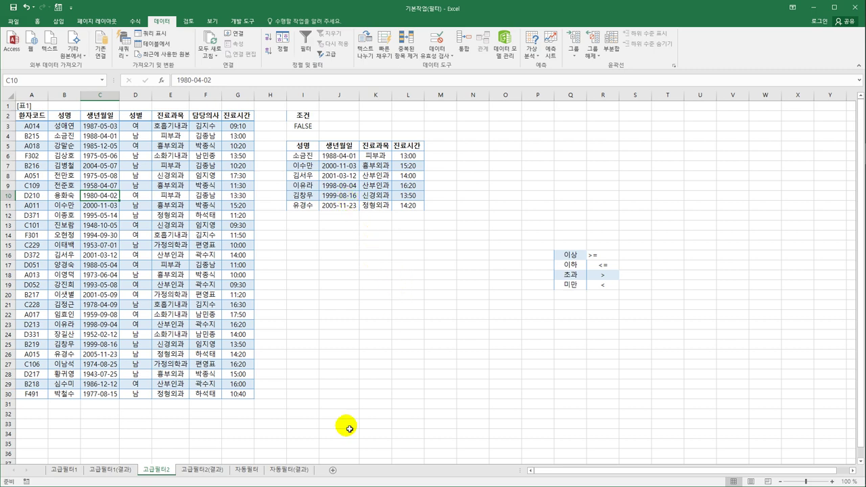
left_click(206, 472)
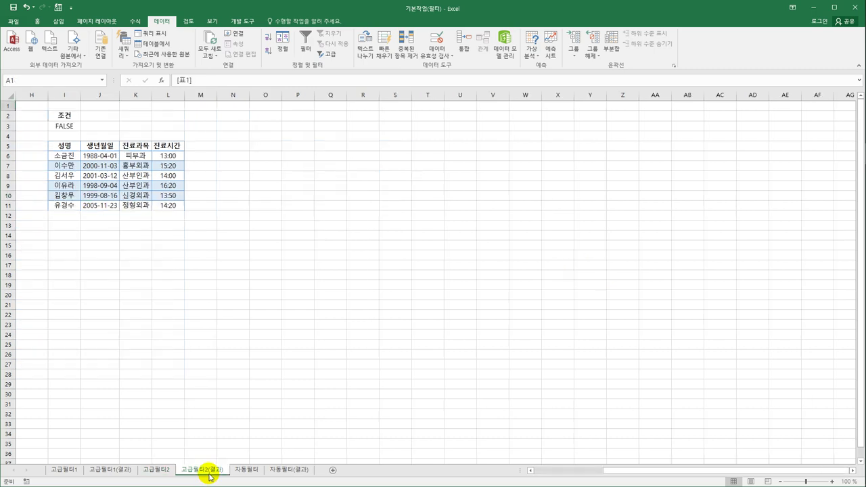
Compare the extracted patient rows on the 고급필터2 sheet with those on the 고급필터2(결과) sheet.
left_click_drag(704, 473, 590, 471)
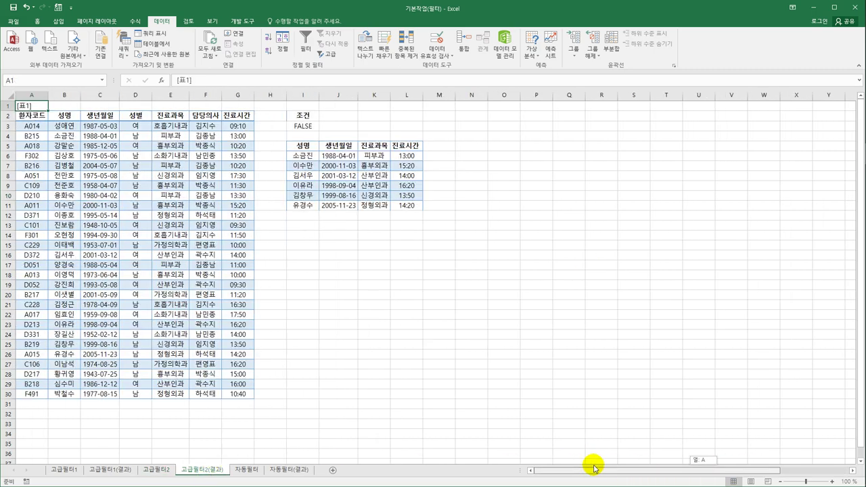
left_click(168, 472)
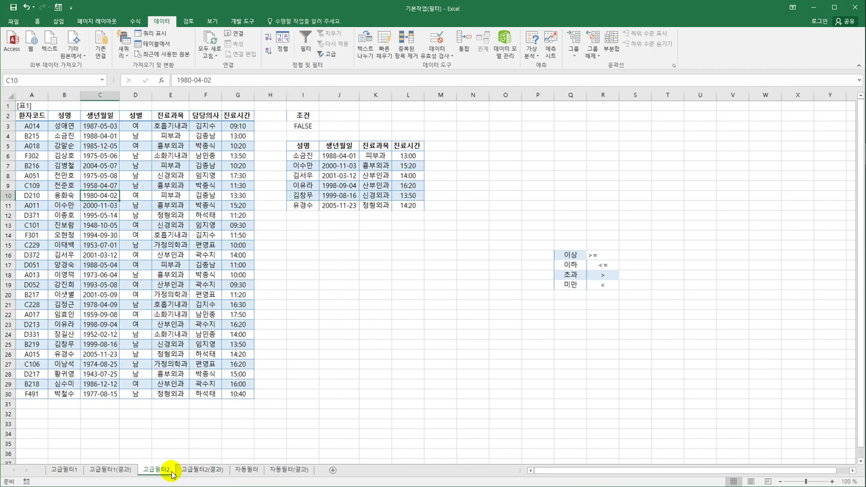
left_click(184, 472)
left_click(166, 472)
Open the 자동필터 sheet and examine which values in the 판매수량 column meet the filter condition.
left_click(247, 470)
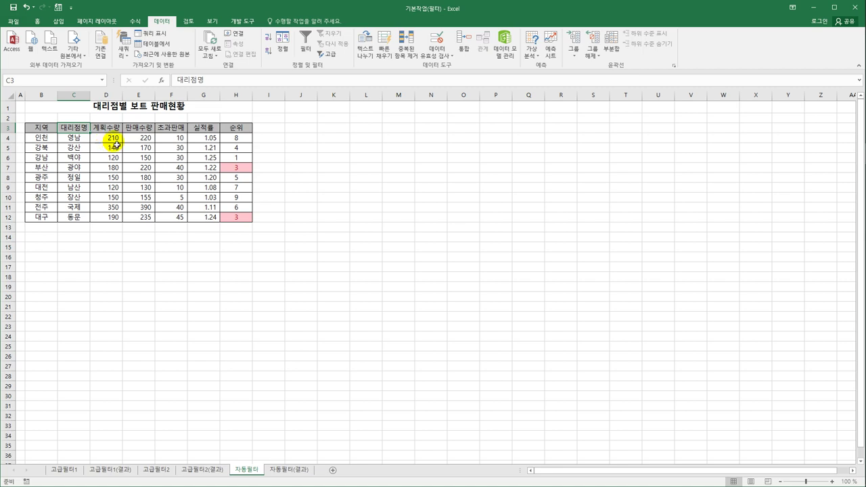
left_click(153, 129)
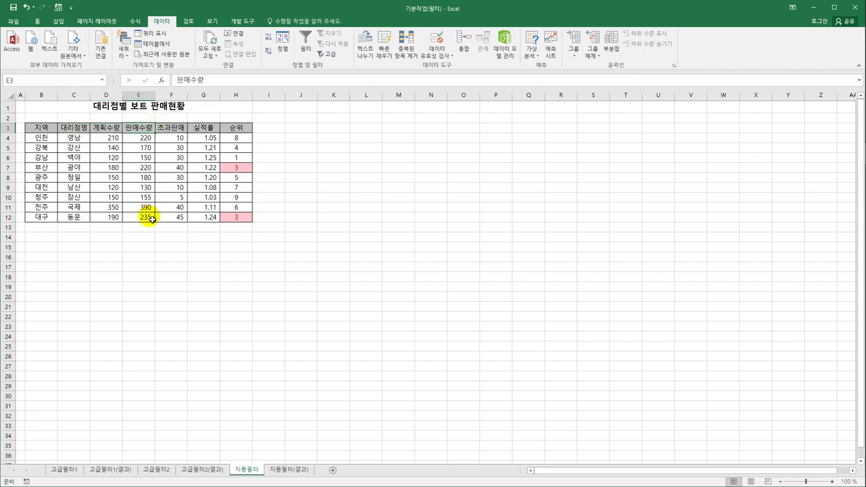
left_click(146, 139)
left_click(133, 170)
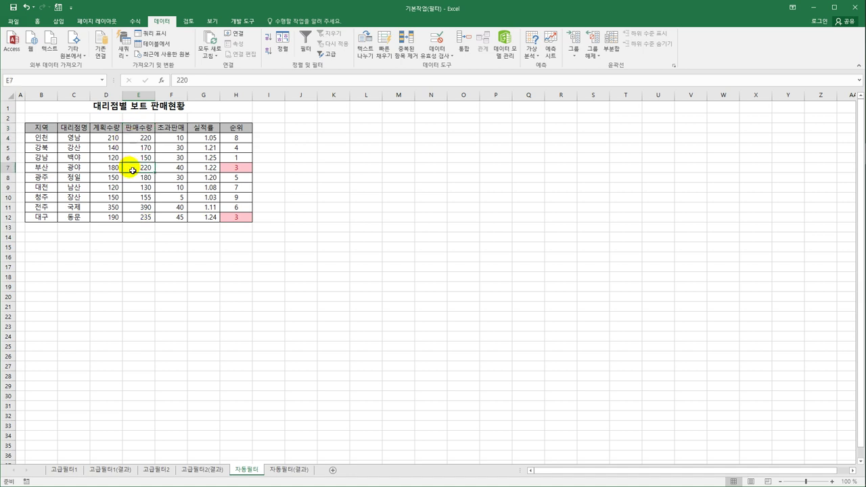
left_click(139, 217)
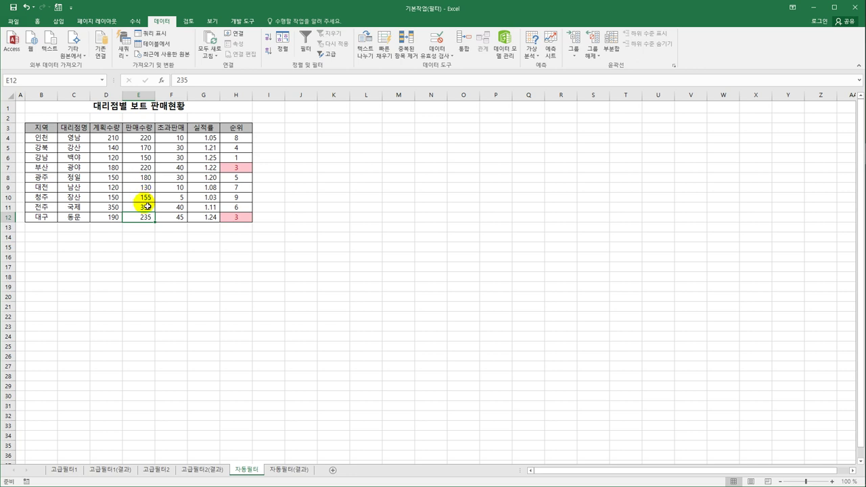
Turn on AutoFilter for the 대리점별 보트 판매현황 table and filter 판매수량 to values greater than or equal to 200.
left_click(148, 130)
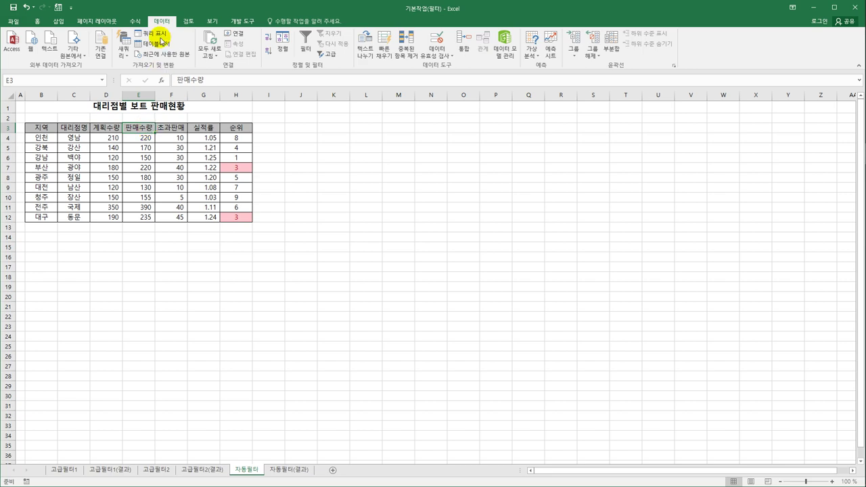
left_click(305, 49)
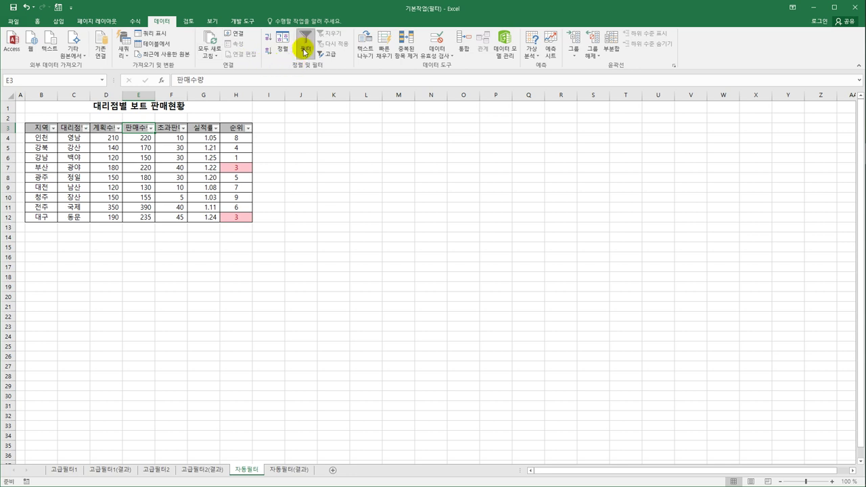
left_click(151, 128)
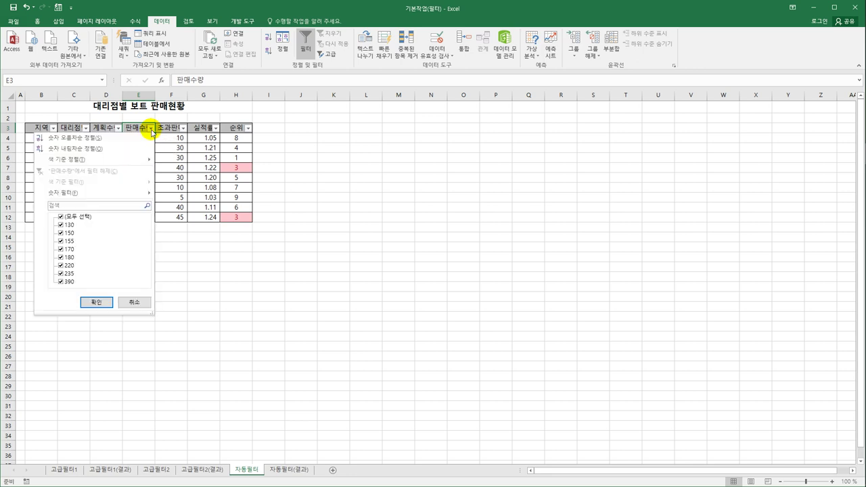
mouse_move(126, 190)
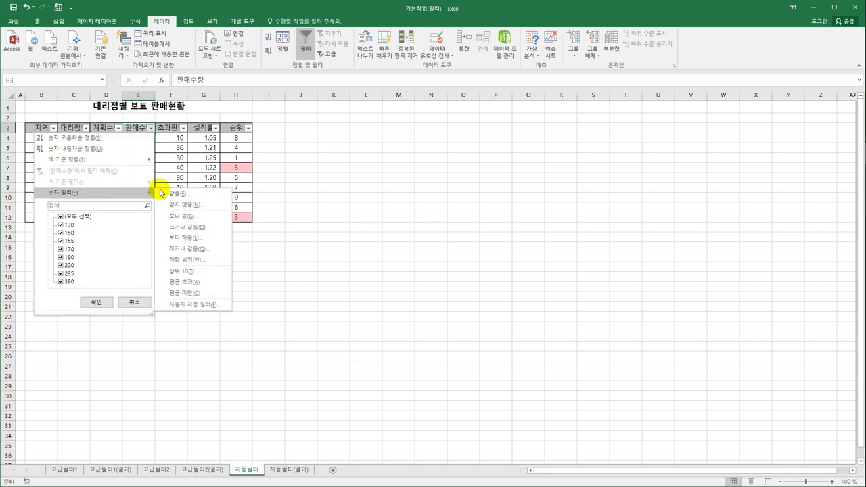
left_click(189, 228)
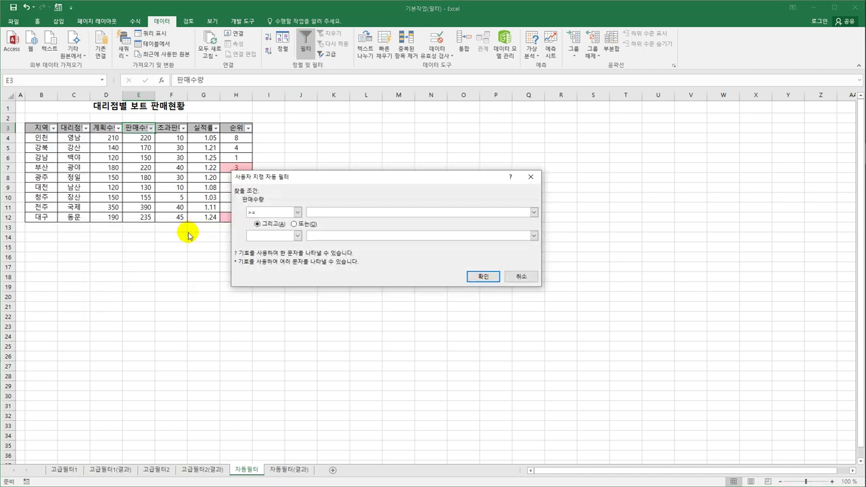
type("200")
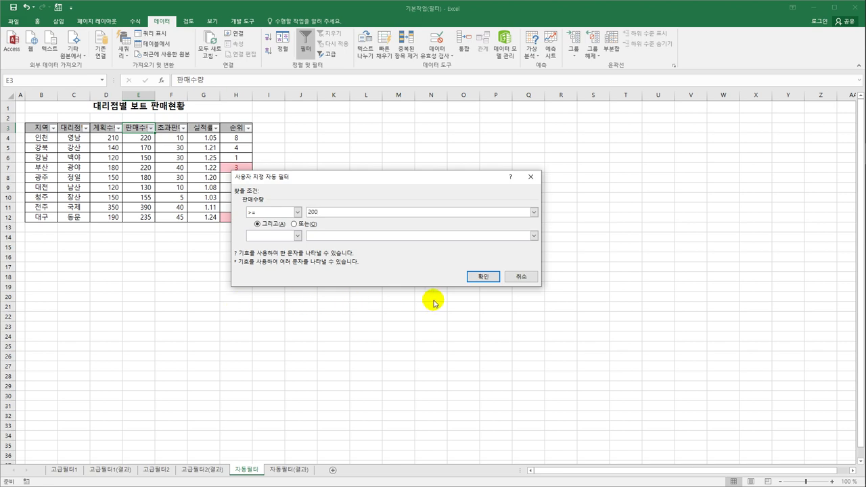
left_click(490, 278)
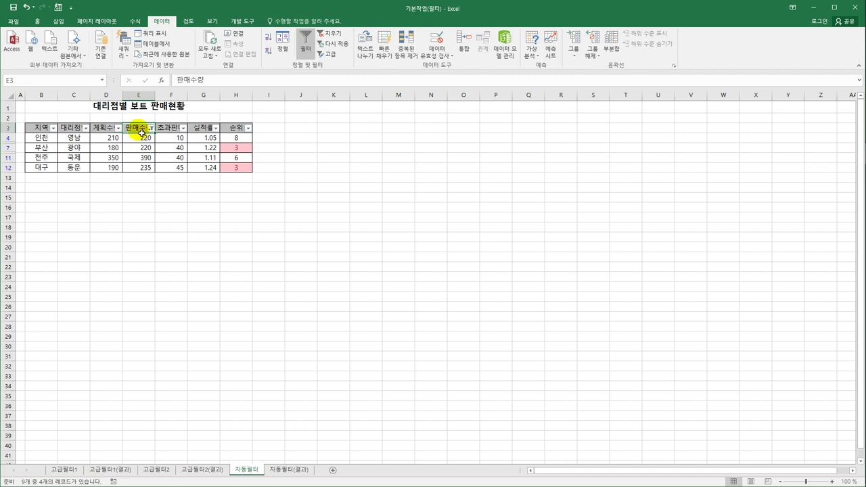
Clear the active filter and reapply the number filter on 판매수량 for values greater than or equal to 200.
left_click(321, 36)
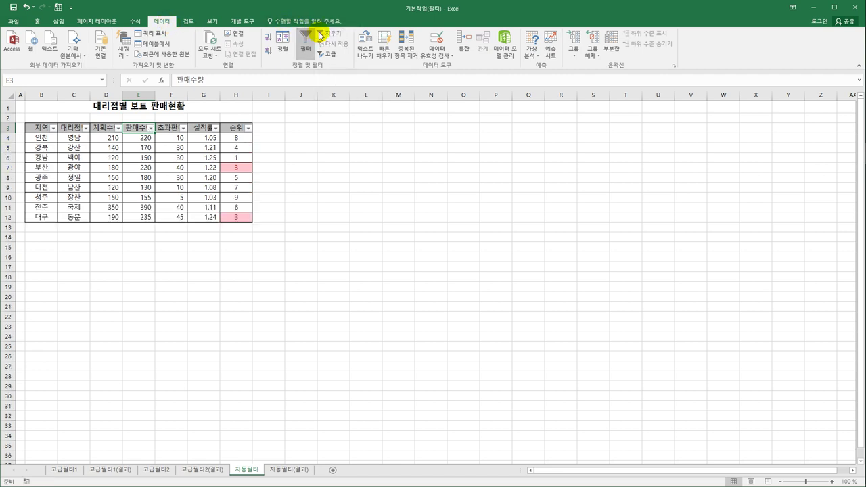
left_click(150, 128)
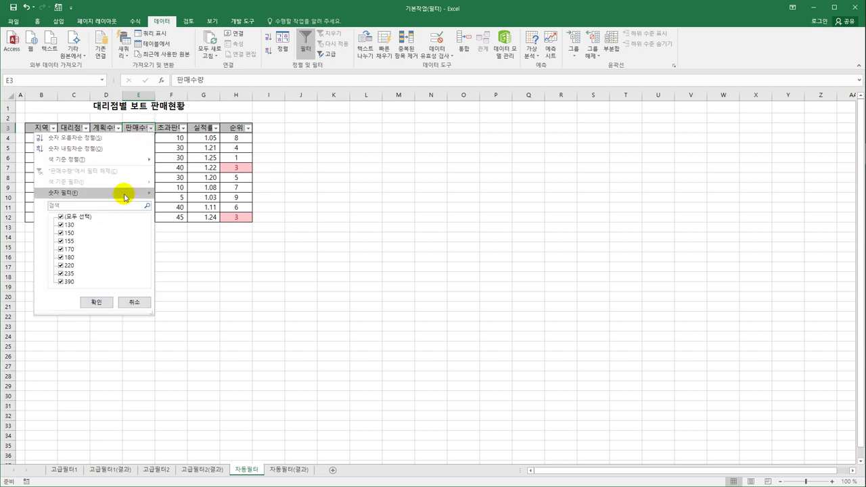
mouse_move(122, 194)
left_click(194, 228)
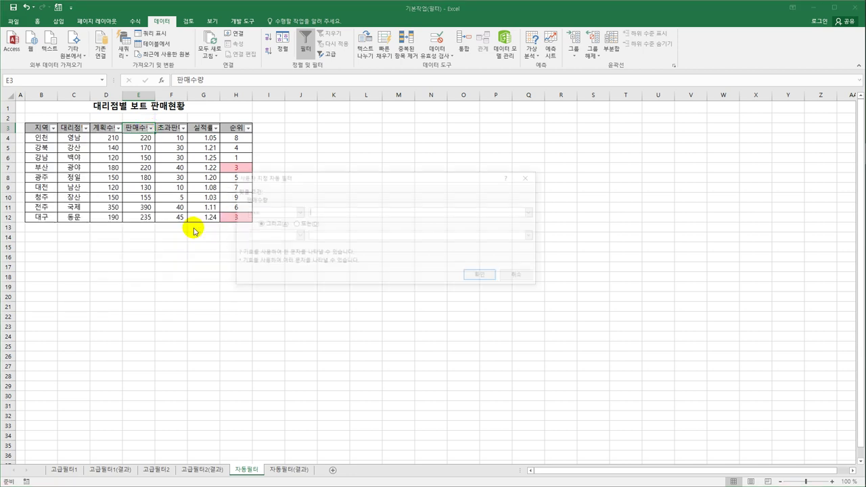
type("200")
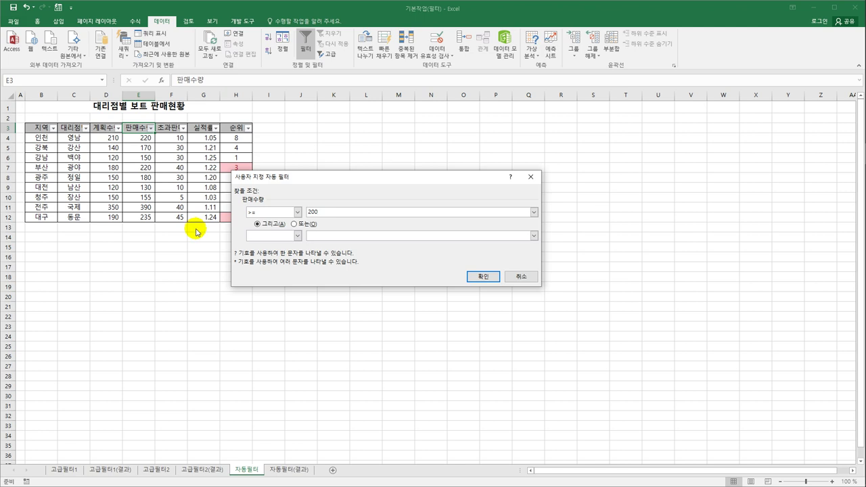
left_click(486, 277)
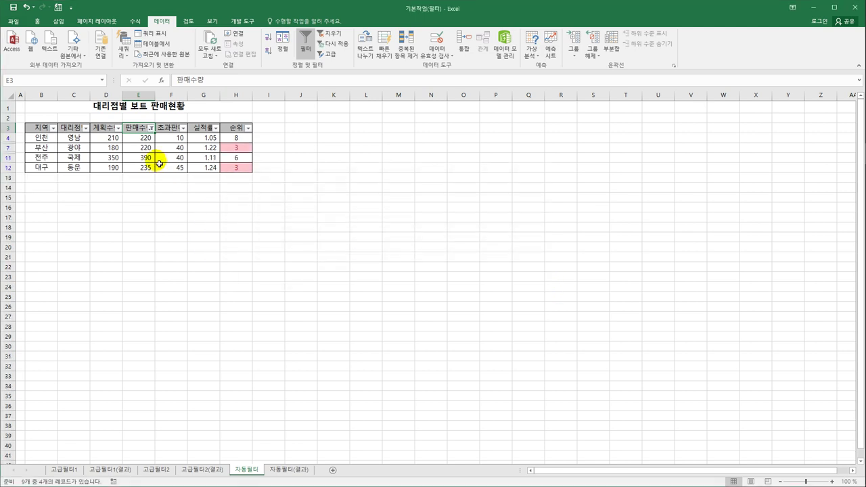
Reselect all values in the 판매수량 filter list and turn off AutoFilter for the table.
left_click(150, 128)
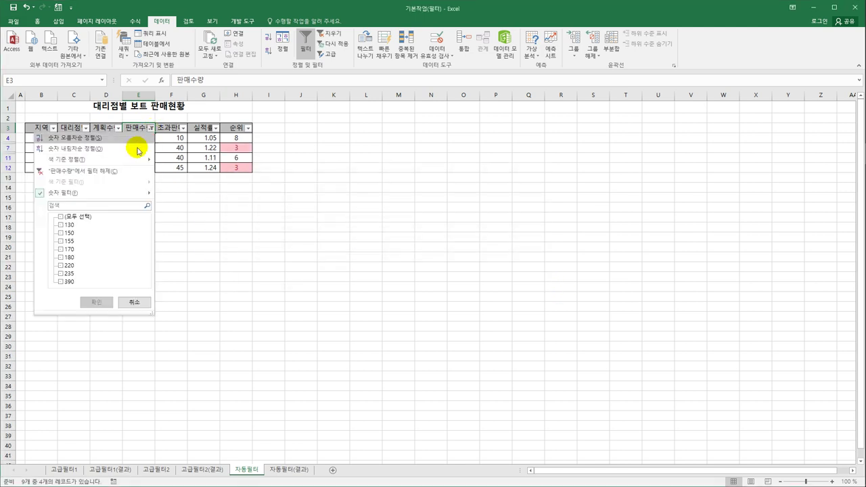
left_click(79, 217)
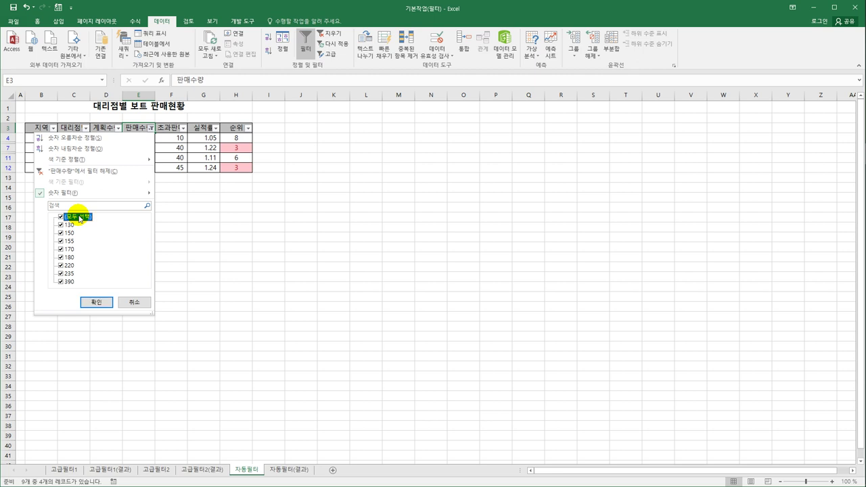
left_click(96, 302)
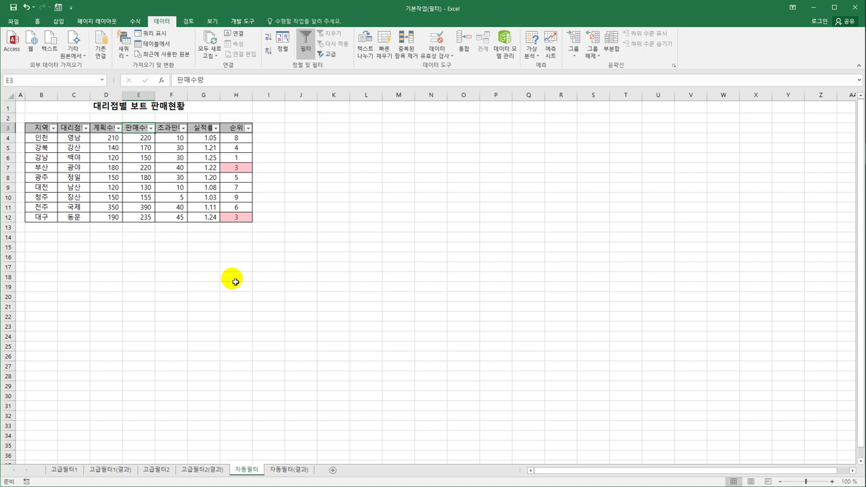
left_click(309, 53)
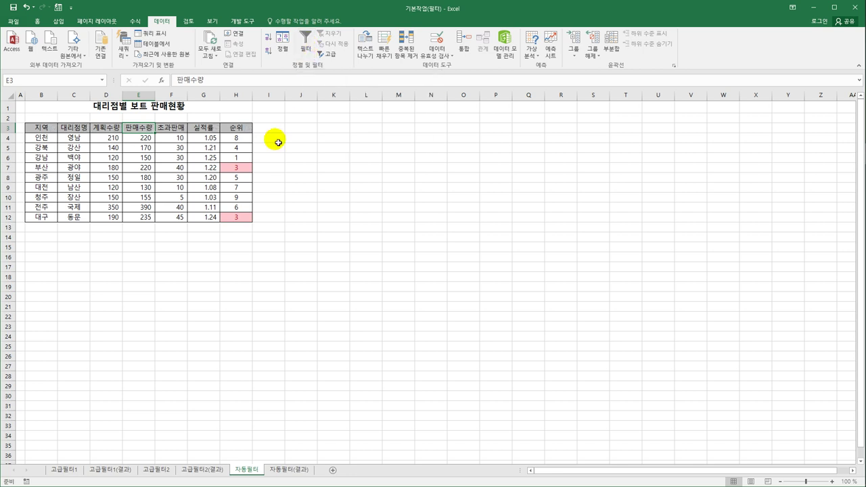